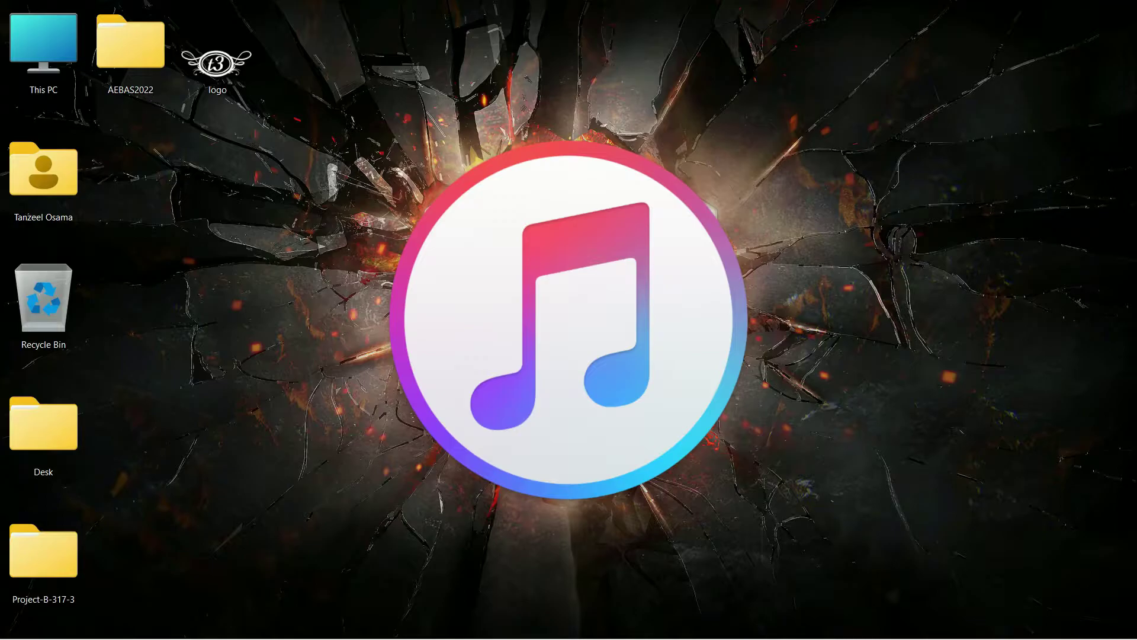
- Browse in a maximized This PC window to C:\Users\<user>\Apple\MobileSync
double_click(68, 70)
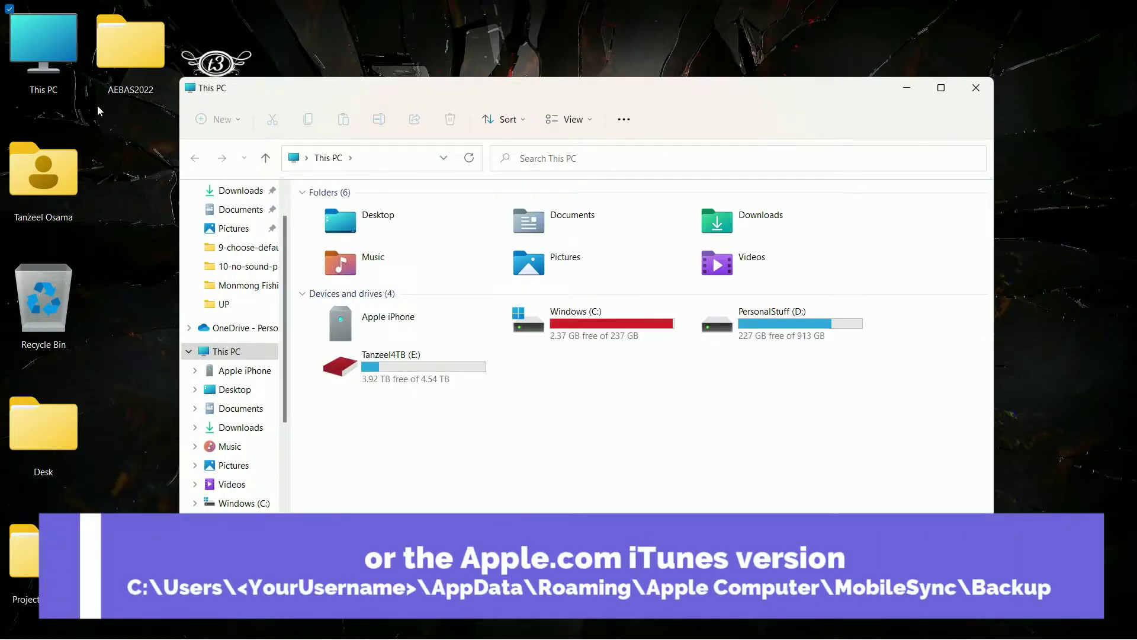
click(941, 88)
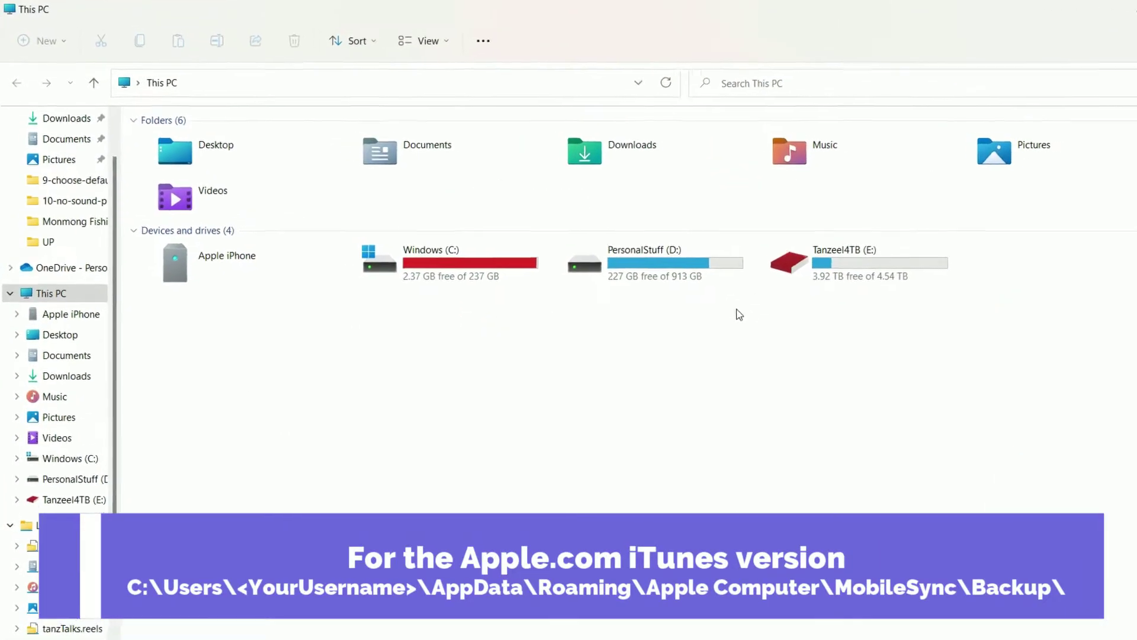
double_click(503, 292)
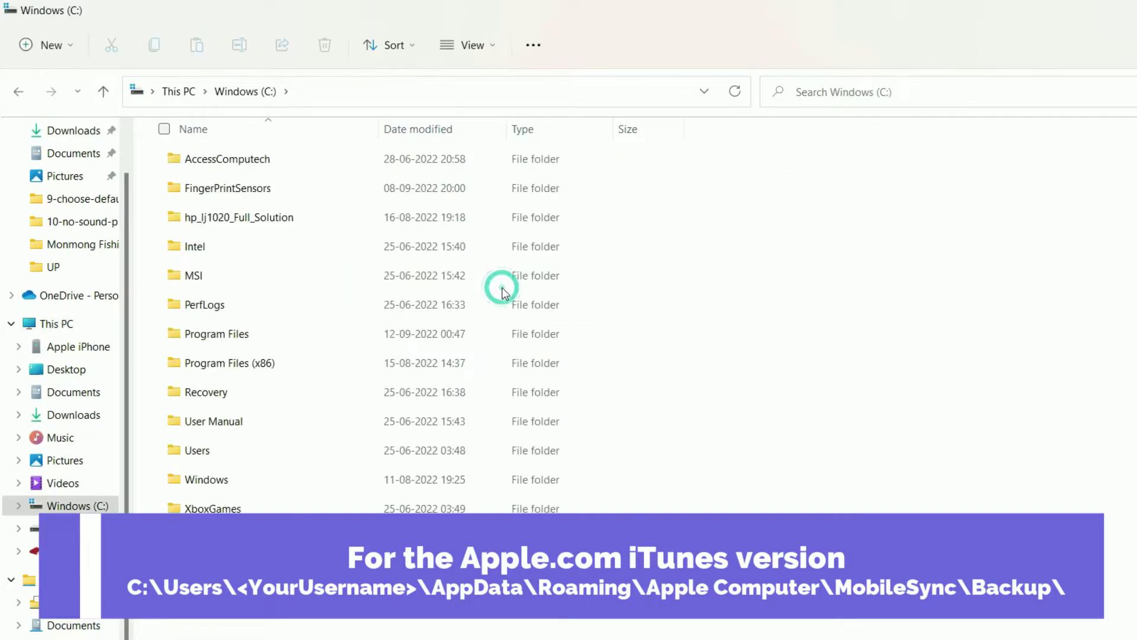
click(275, 448)
double_click(276, 449)
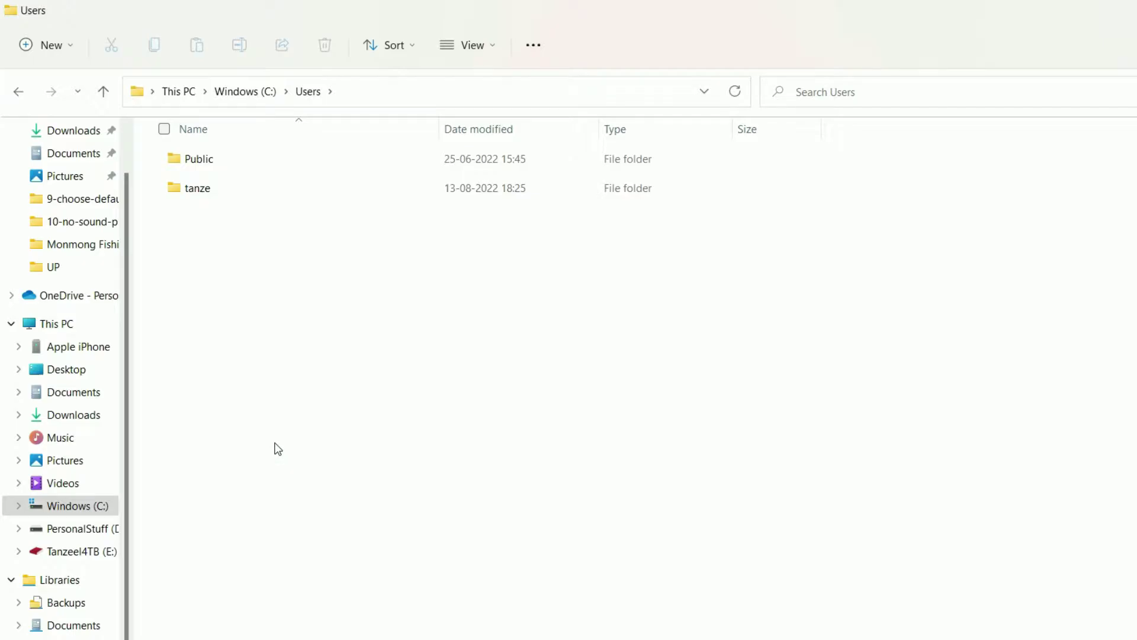
click(262, 187)
double_click(262, 188)
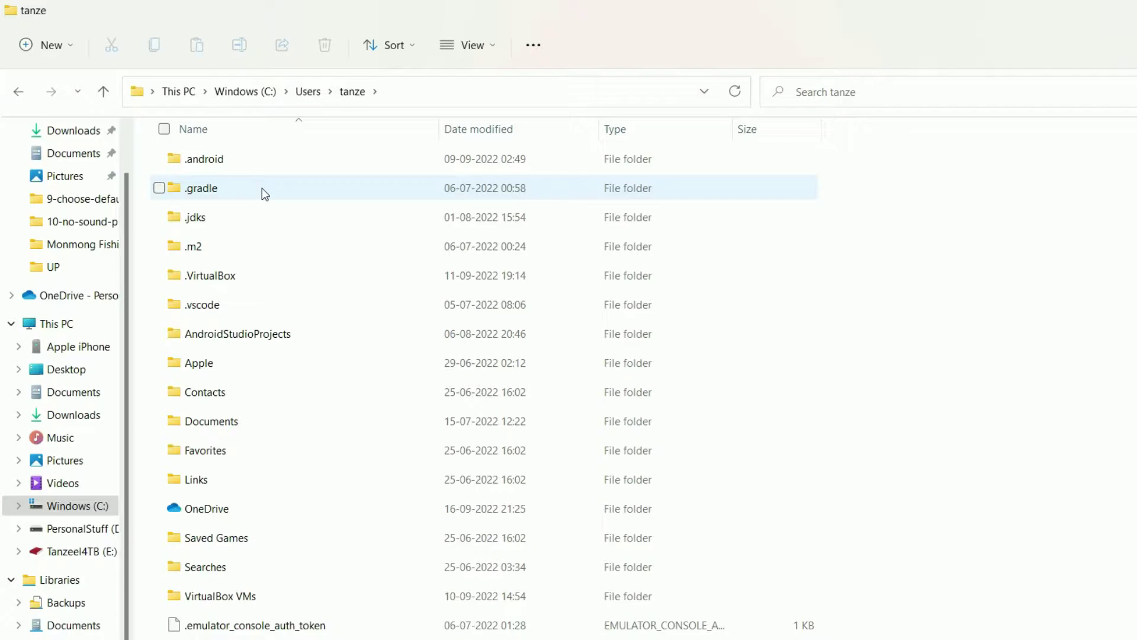
click(248, 366)
double_click(247, 366)
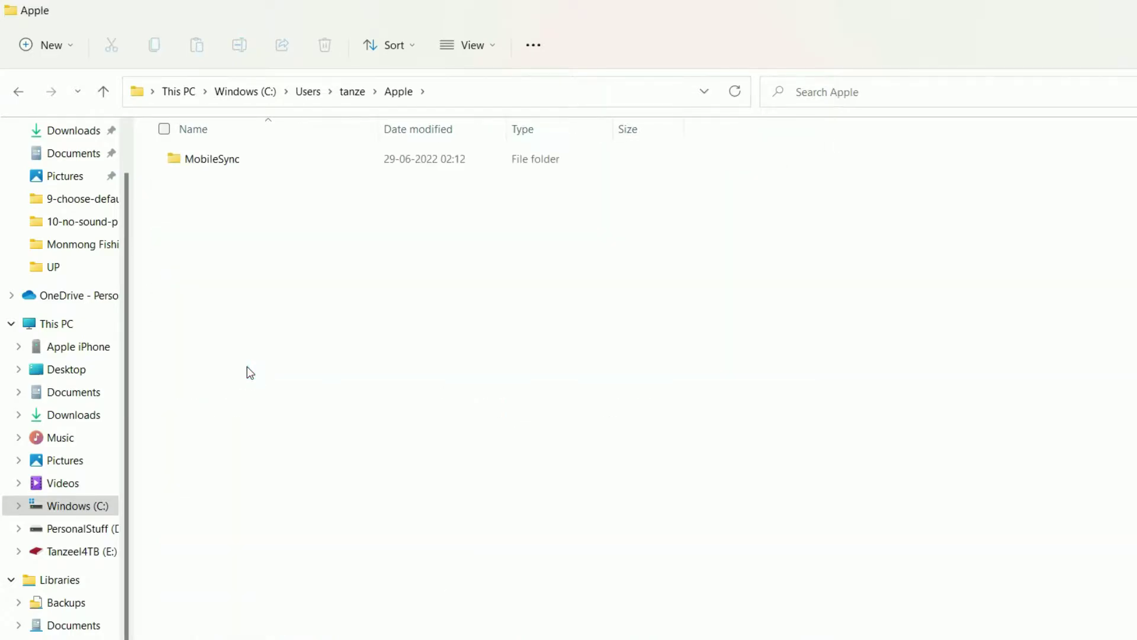
click(241, 169)
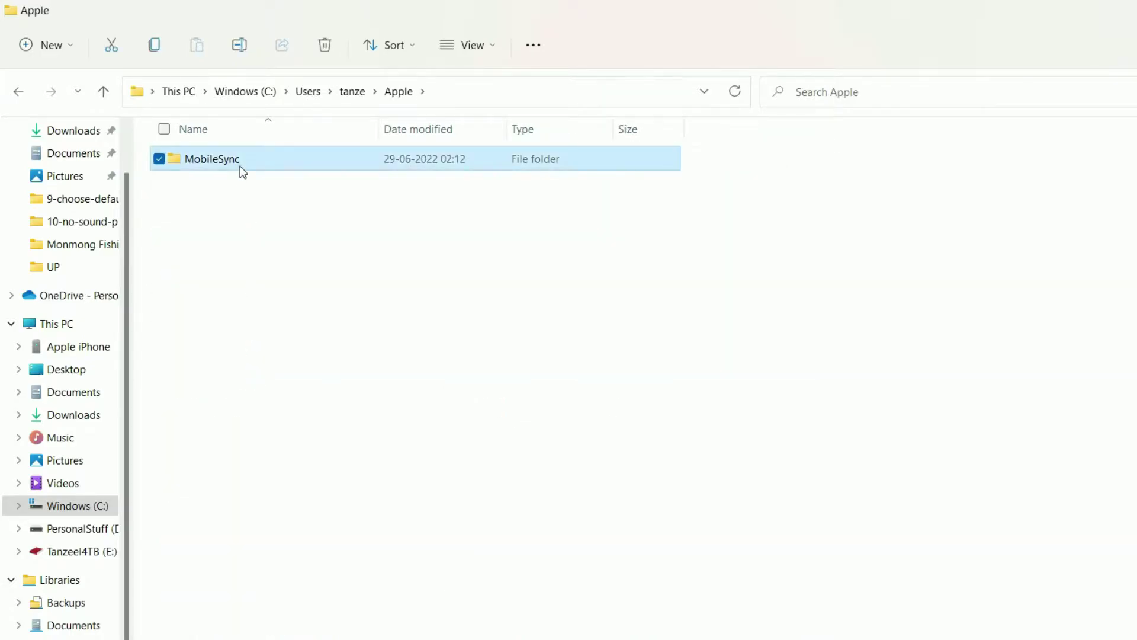
double_click(238, 167)
- Check the Backup folder's Properties and confirm it holds 109 GB
click(210, 170)
right_click(208, 167)
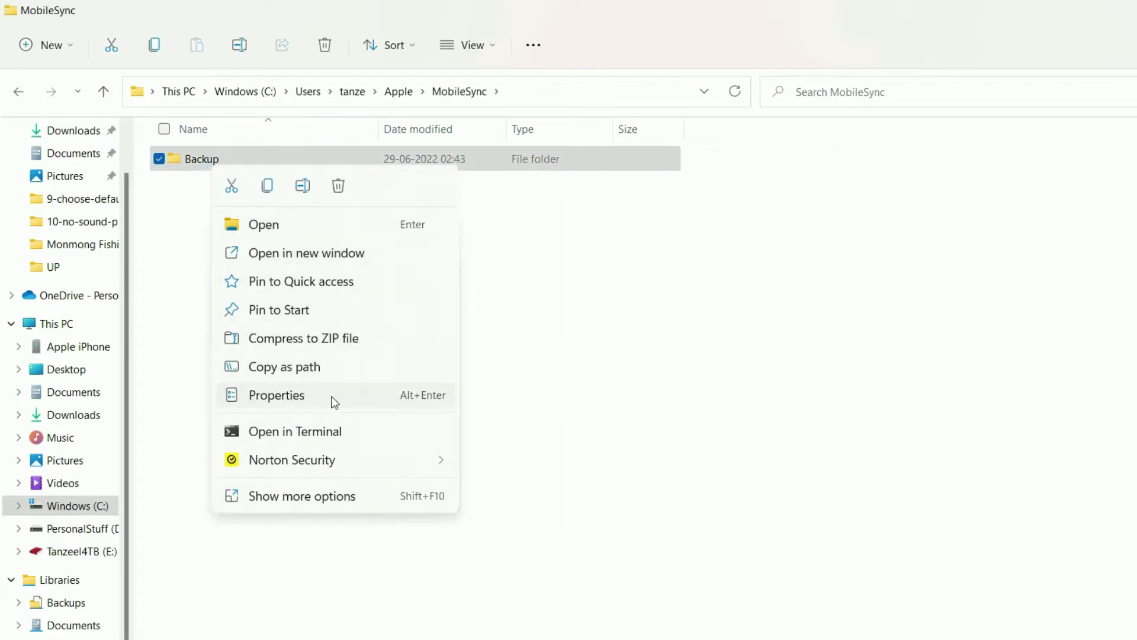
click(334, 403)
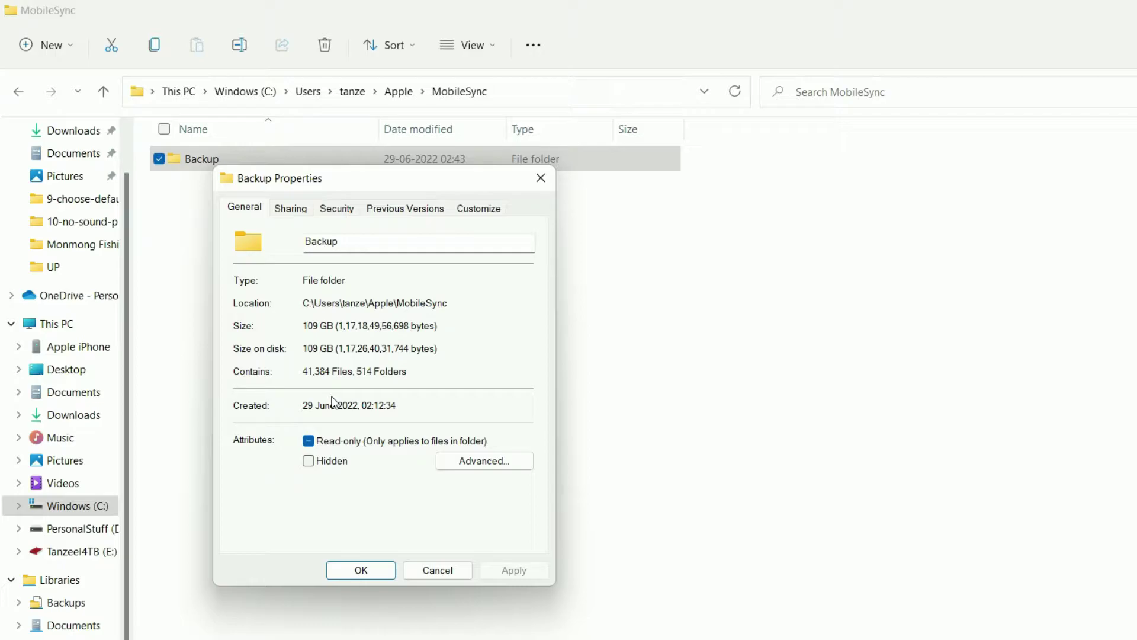
click(360, 571)
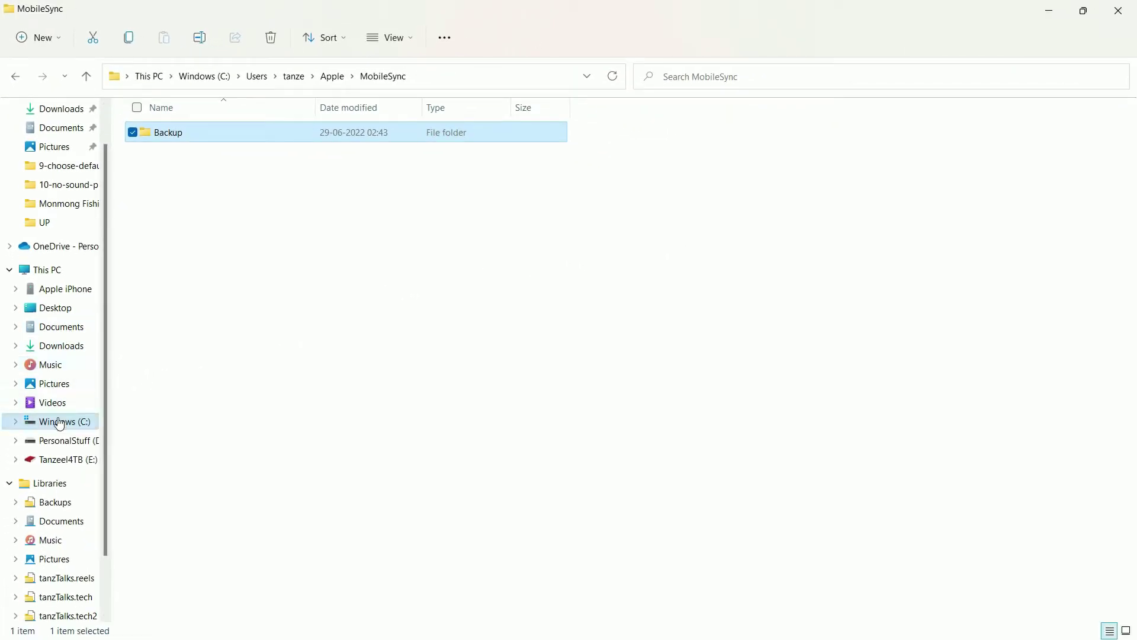
right_click(57, 272)
- In a new maximized window, open PersonalStuff (D:) and look inside the iTunes Backup folder
click(135, 350)
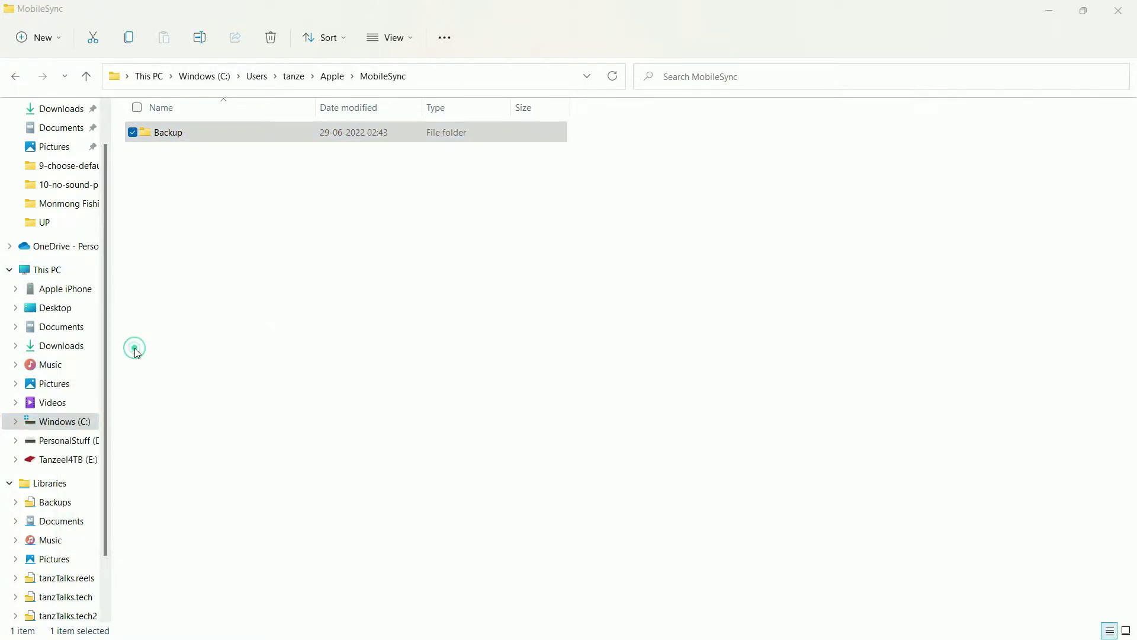
click(960, 107)
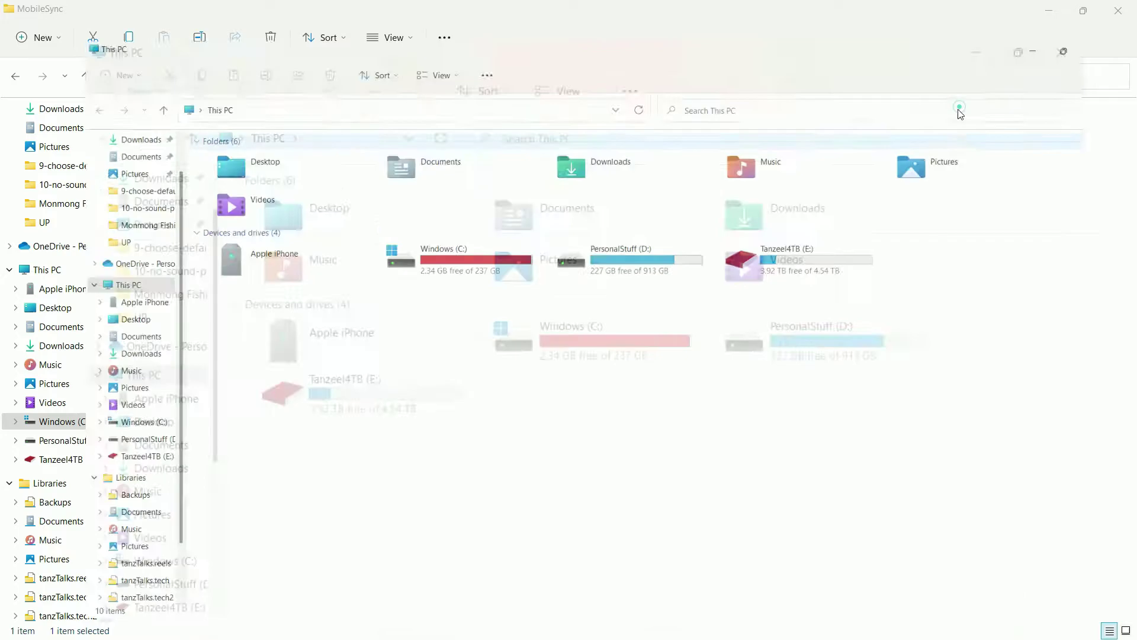
double_click(600, 265)
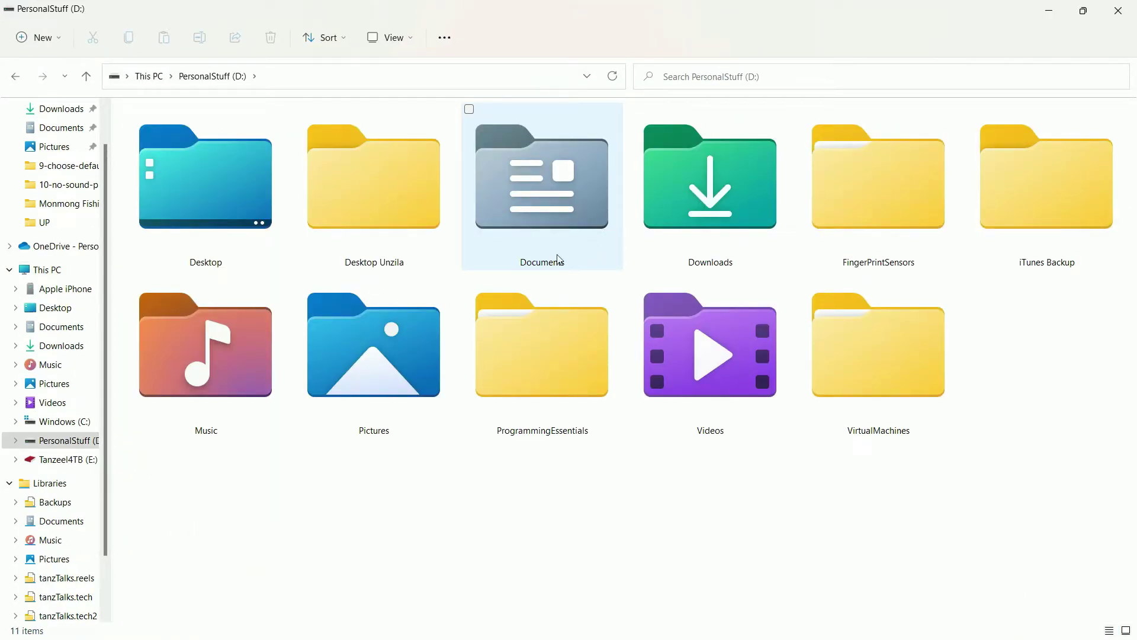
double_click(1048, 224)
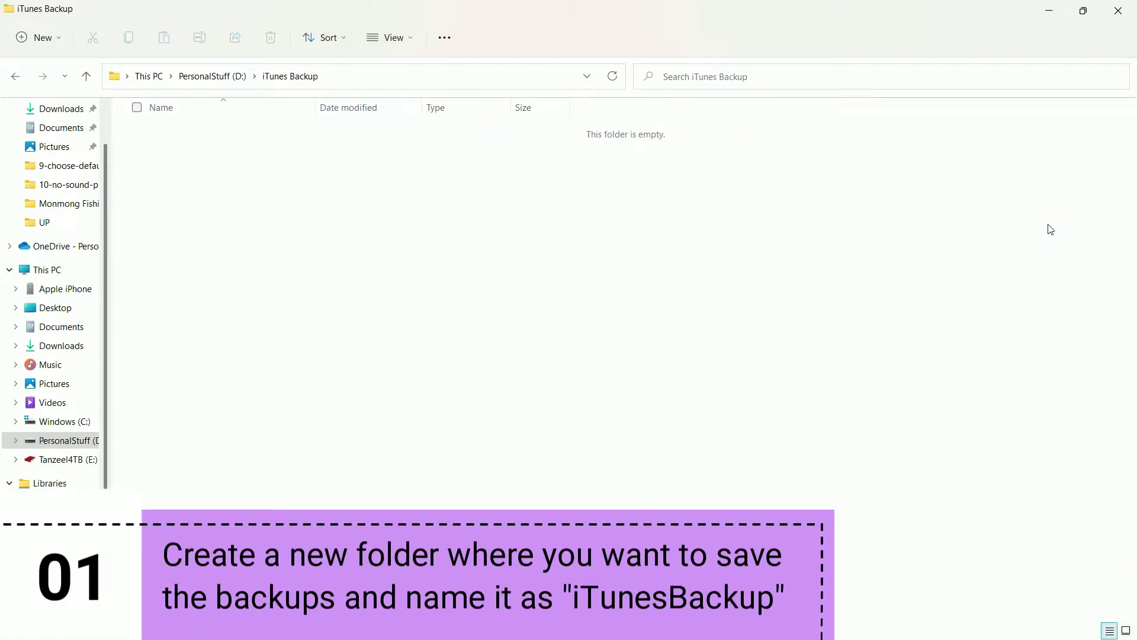
click(216, 77)
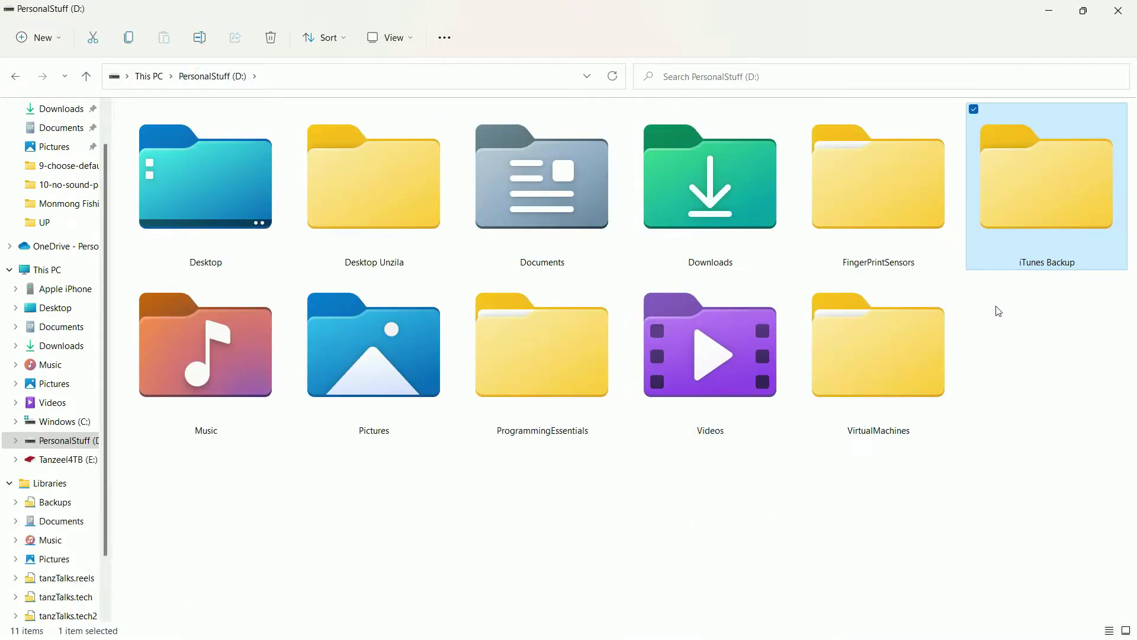
- Rename the 'iTunes Backup' folder on D: to 'iTunesBackup' by removing the space
click(1050, 263)
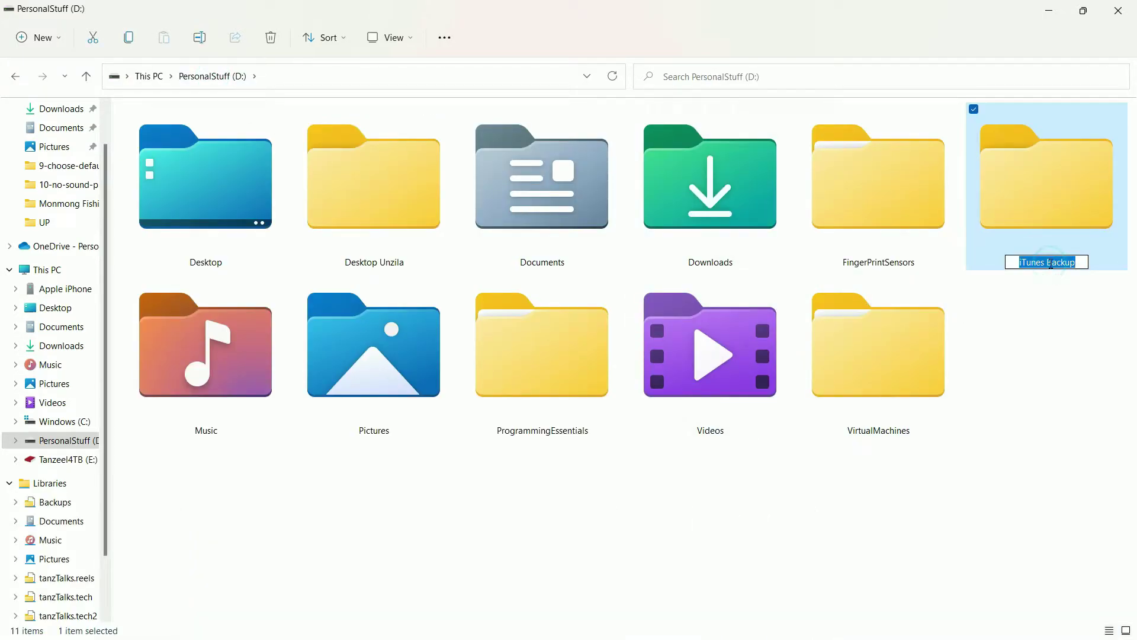
click(1050, 262)
key(BackSpace)
click(1095, 377)
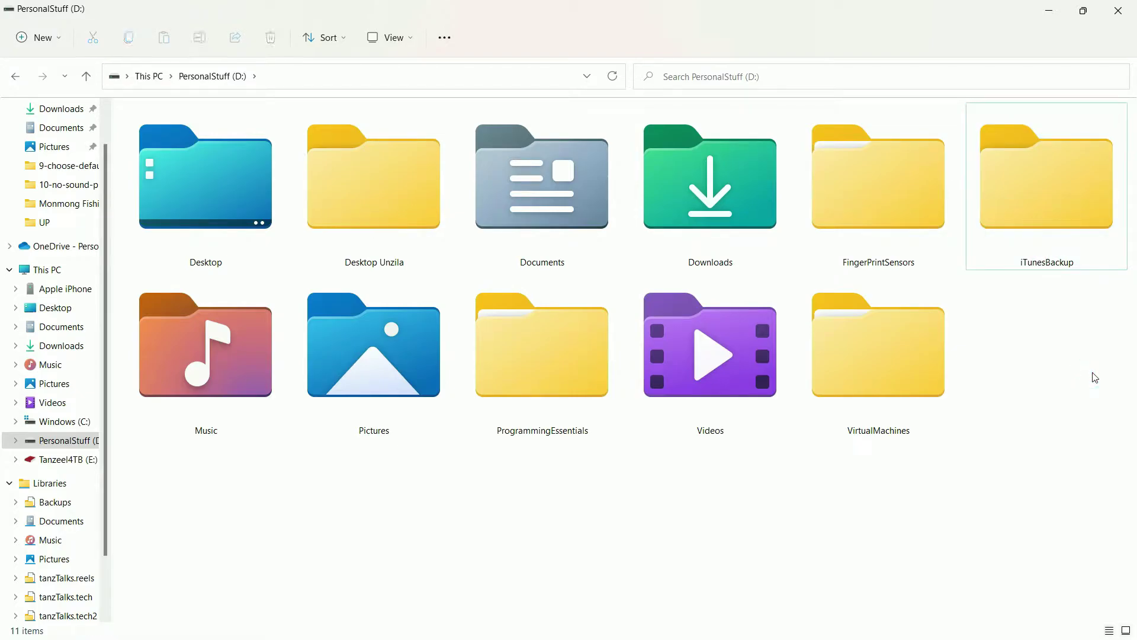
key(super)
- Launch Command Prompt as administrator and maximize it
text(cmd)
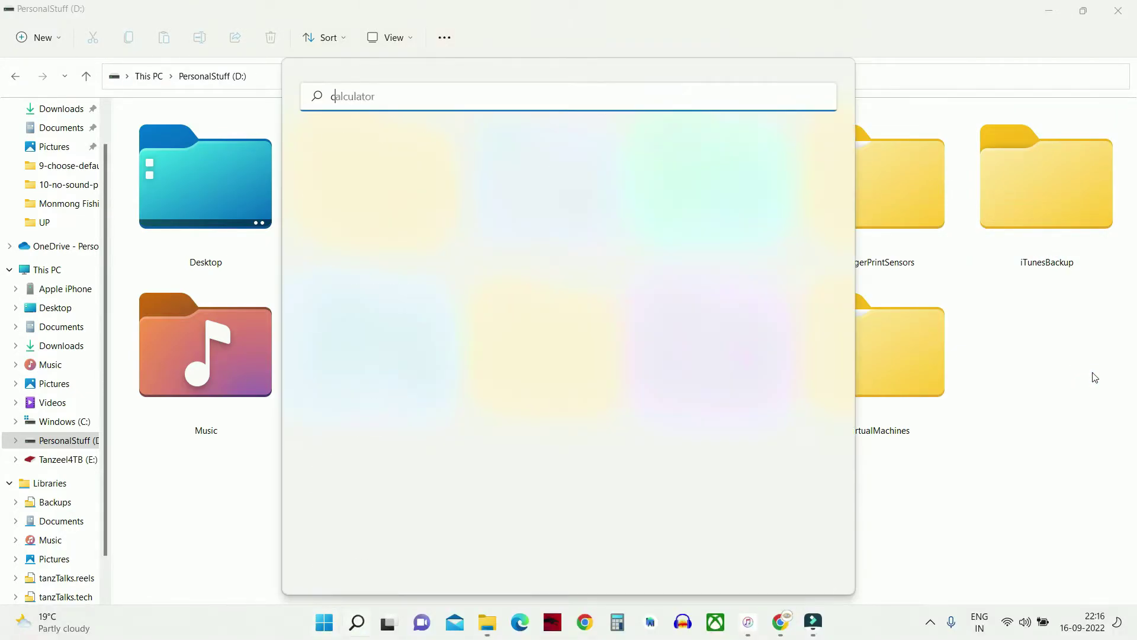
key(ctrl+shift+Return)
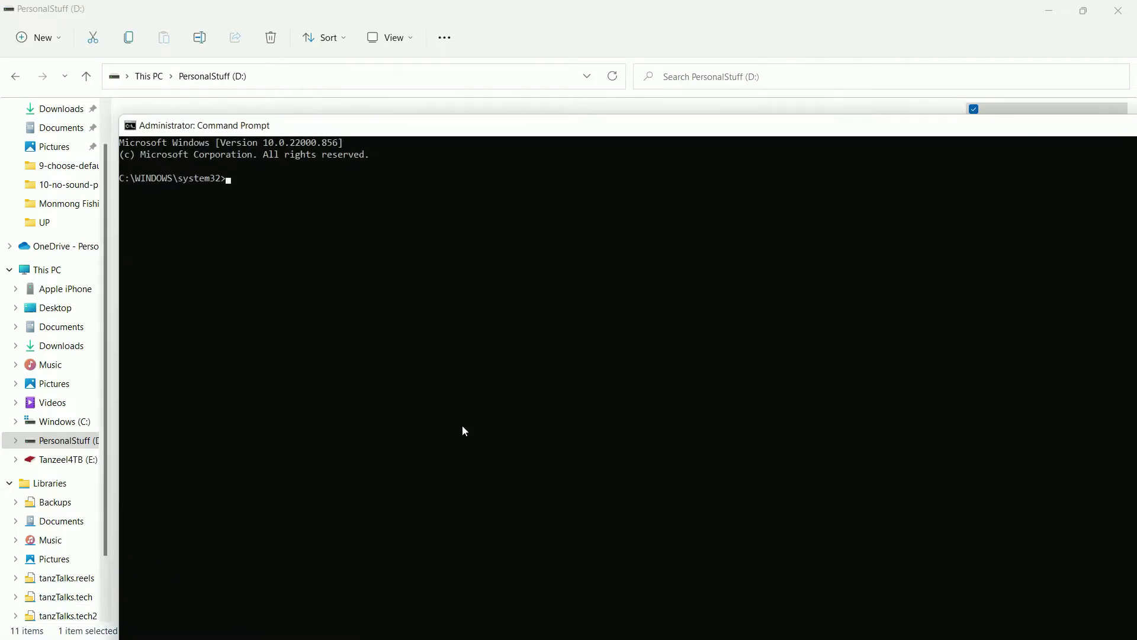
double_click(781, 125)
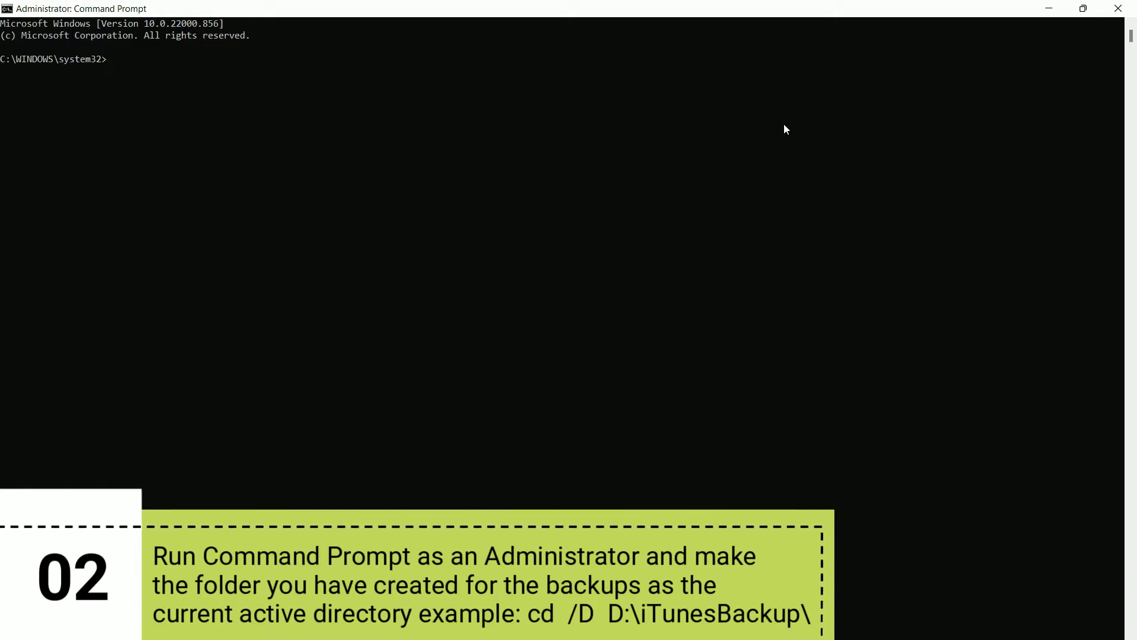
ctrl+scroll(785, 124, up, 2)
ctrl+scroll(787, 130, up, 1)
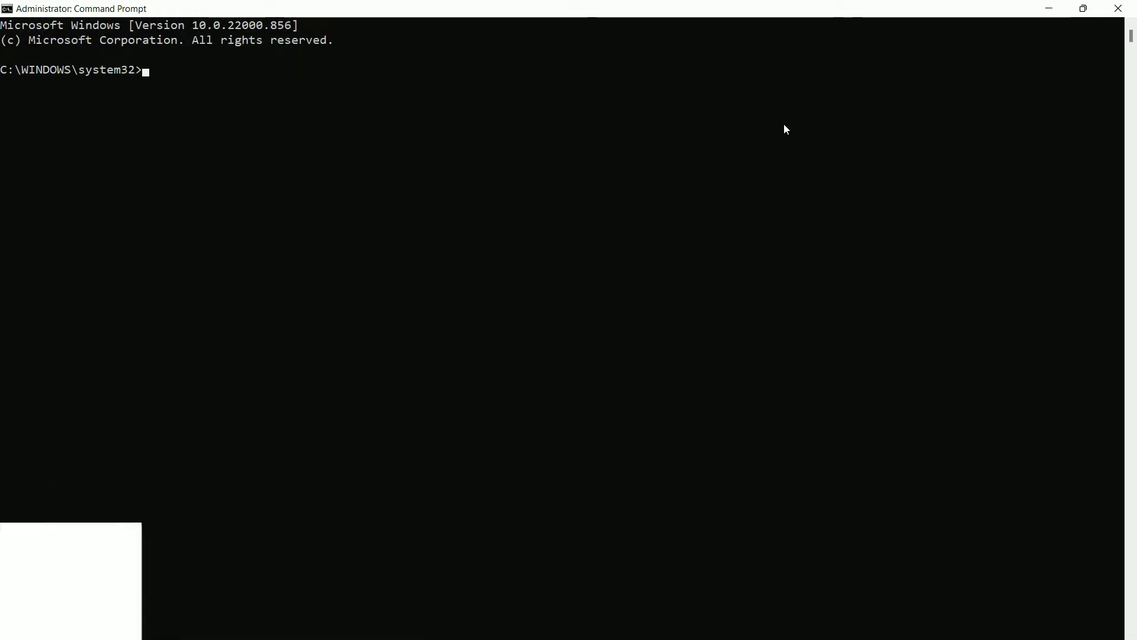
- Switch the console to D:\iTunesBackup with cd /D and Tab completion
text(cd)
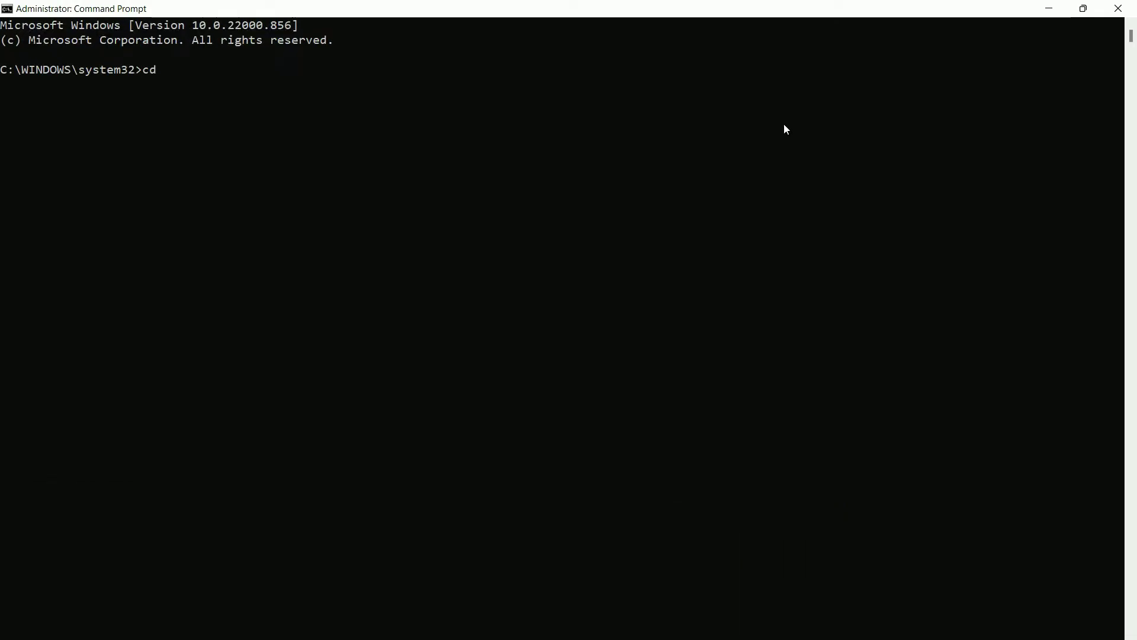
text( D:\)
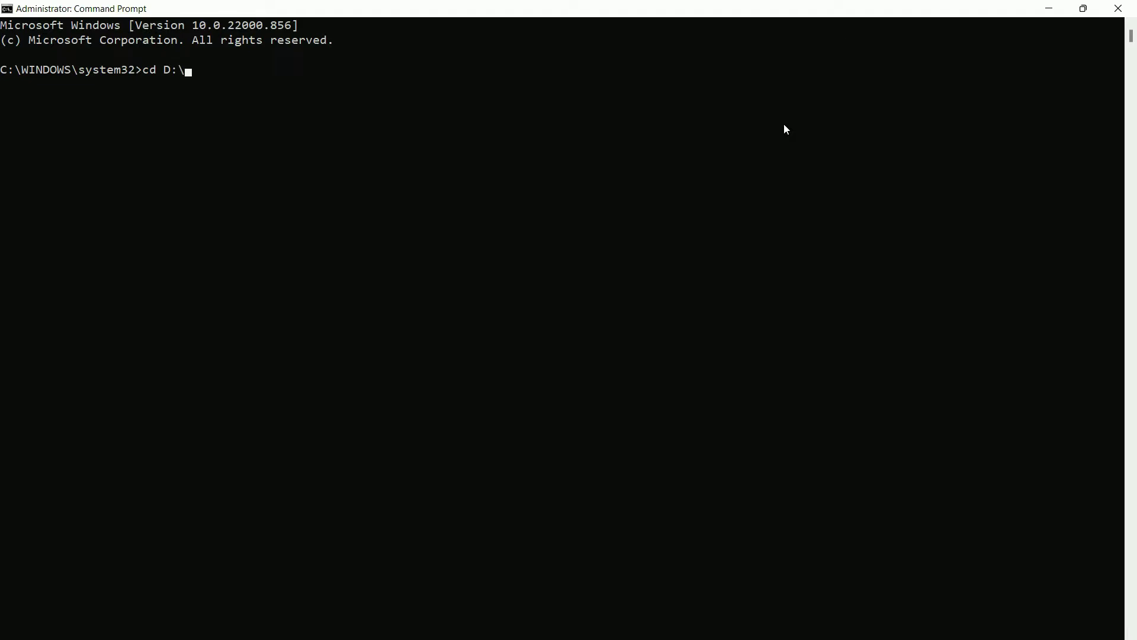
key(Tab)
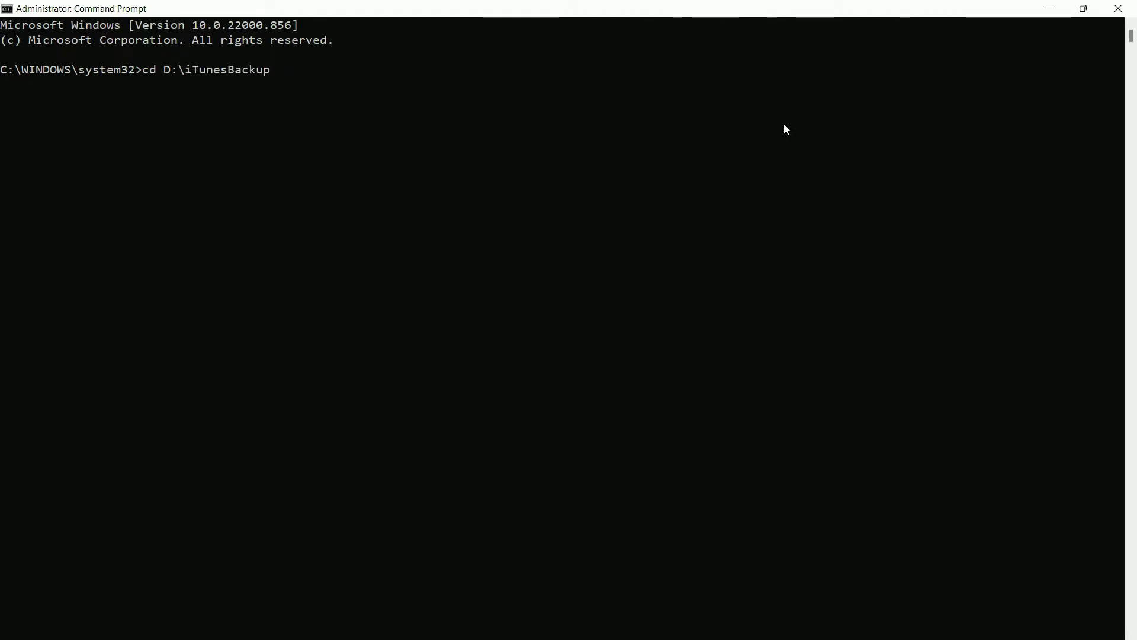
text(\)
key(Return)
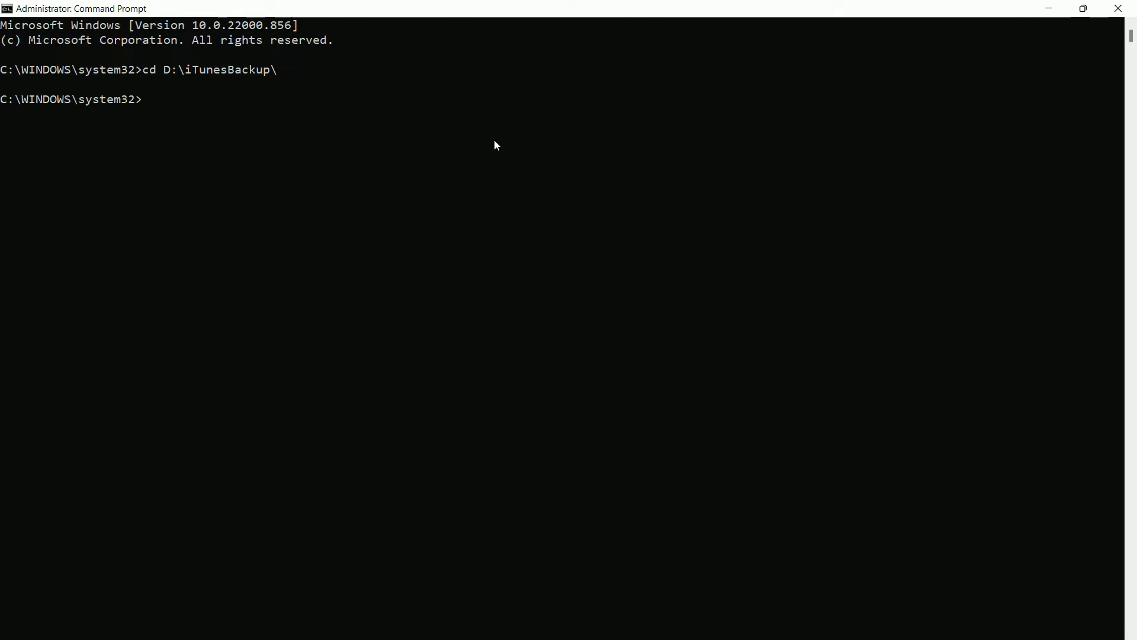
text(cd )
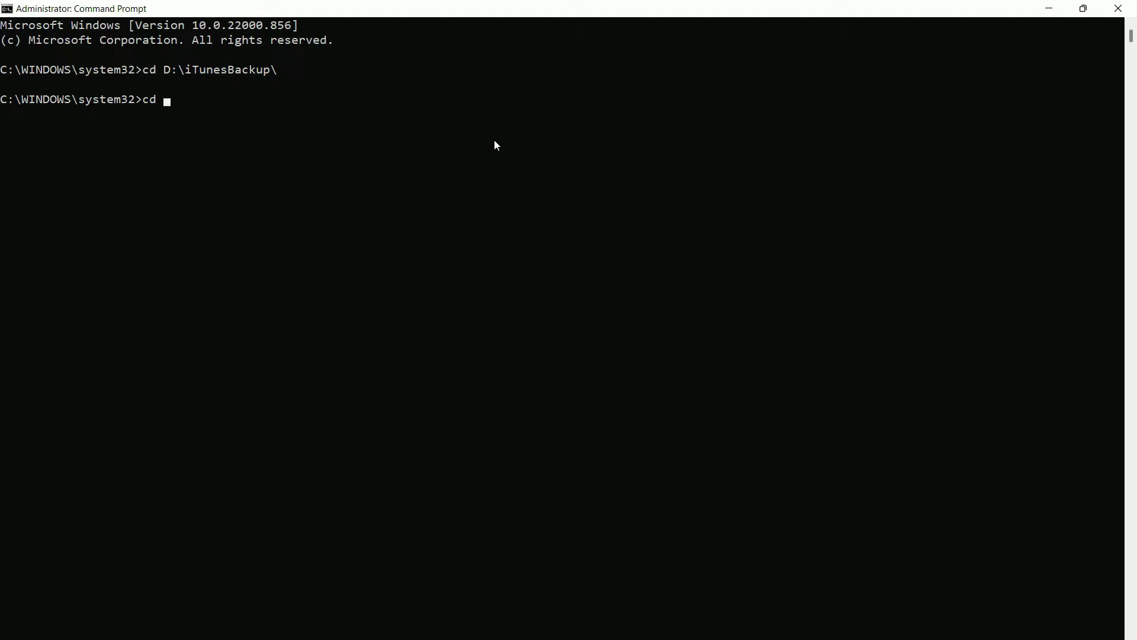
text(/D D:\)
key(Tab)
text(\)
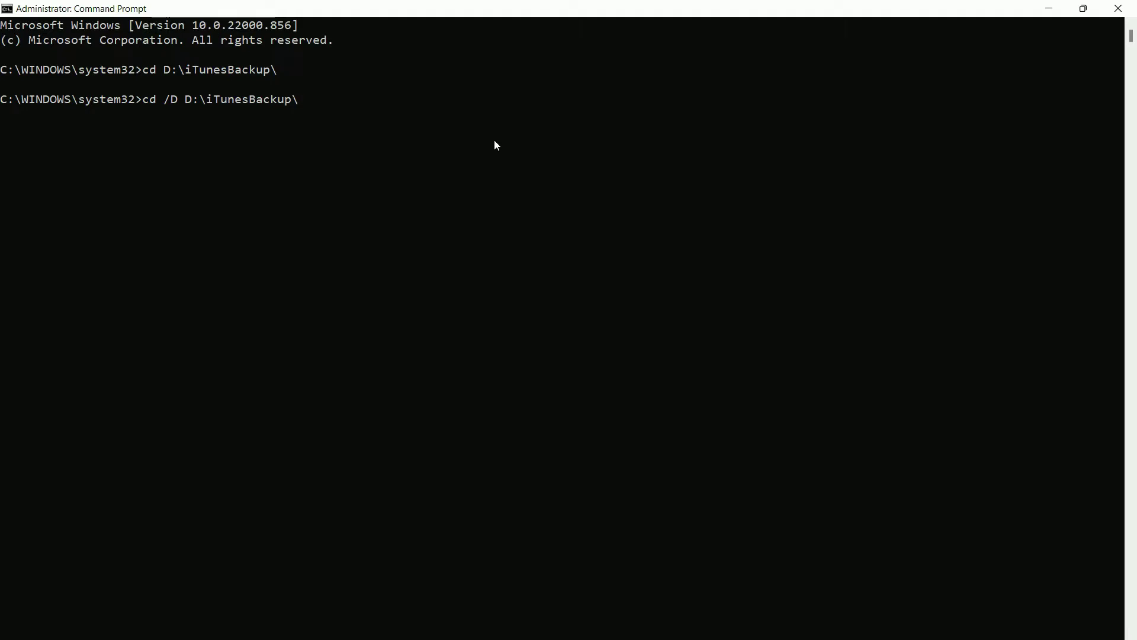
key(Return)
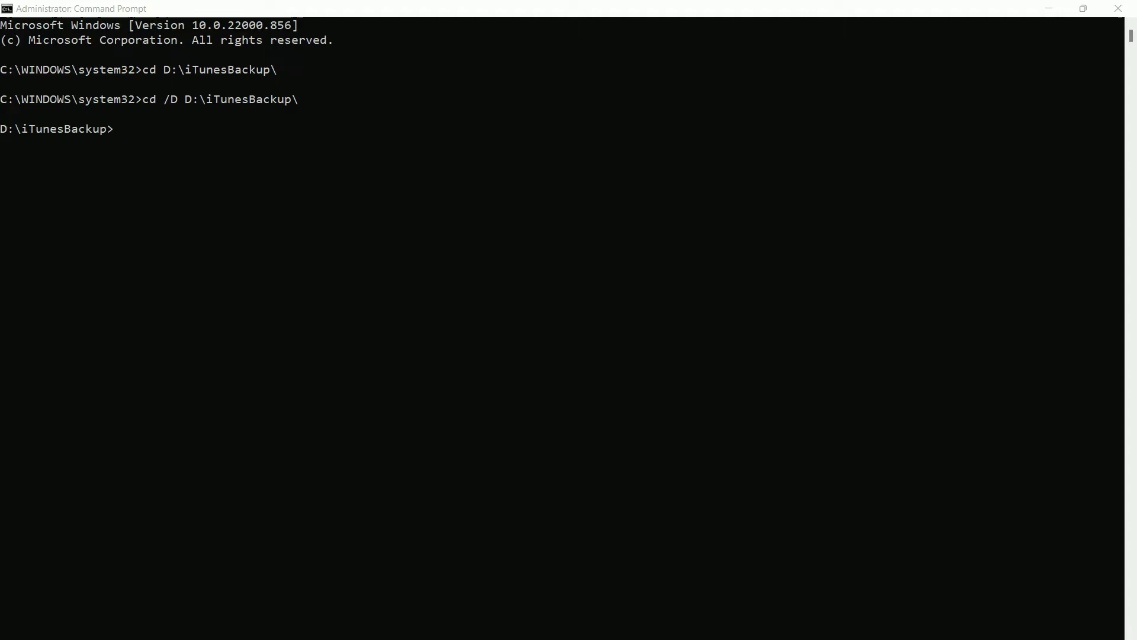
click(1052, 16)
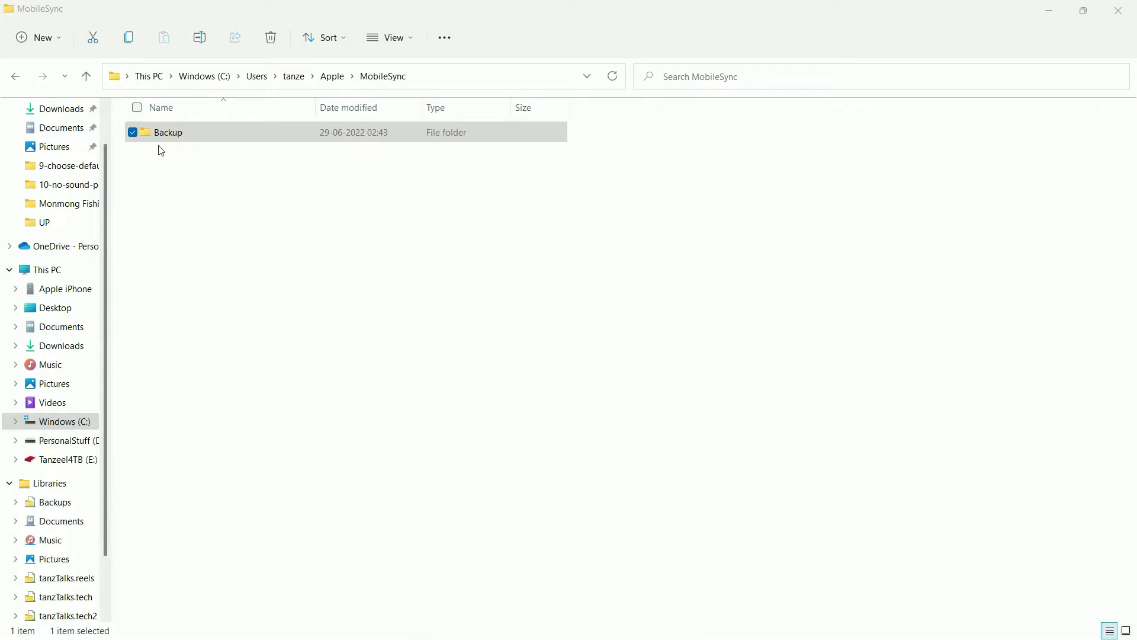
- Rename the Backup folder in MobileSync to Backup1 using F2
click(211, 155)
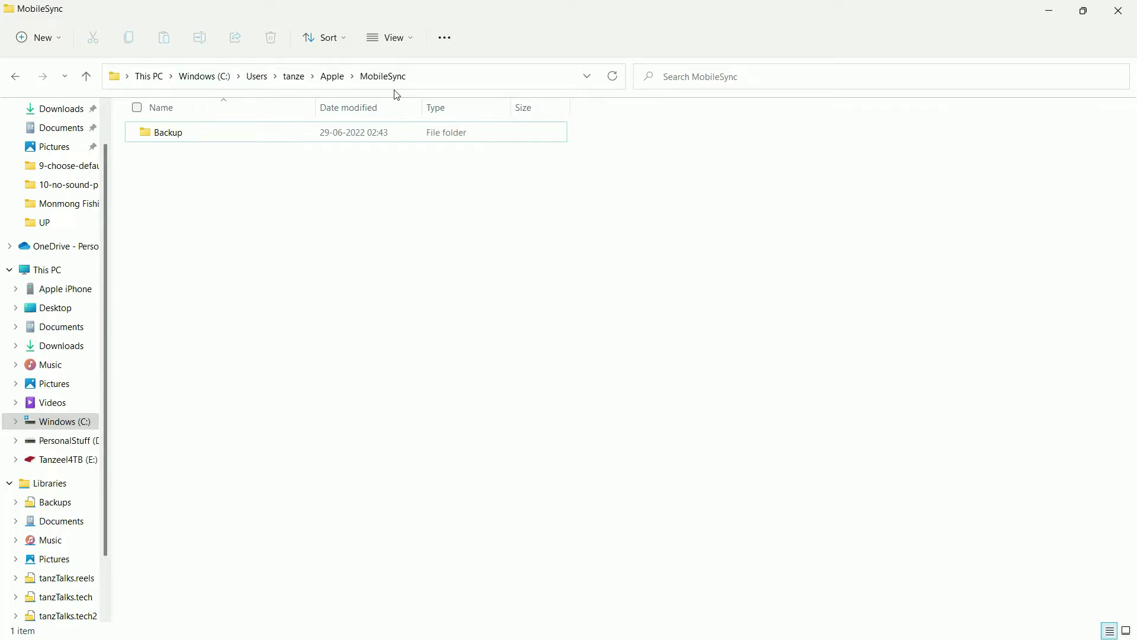
click(180, 141)
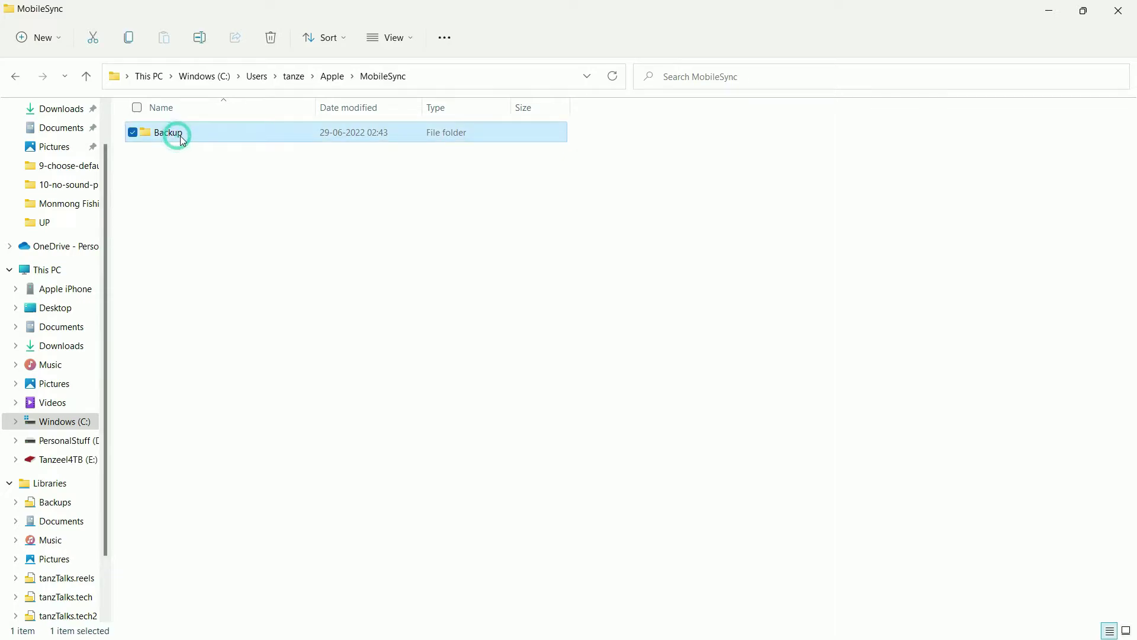
key(F2)
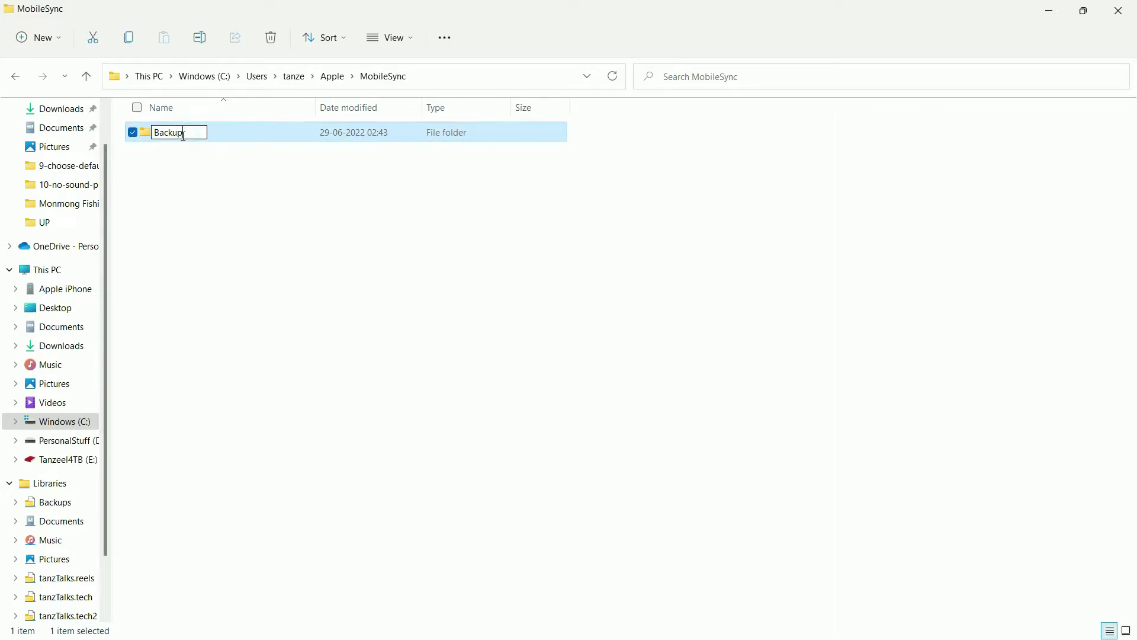
click(184, 136)
text(1)
click(214, 211)
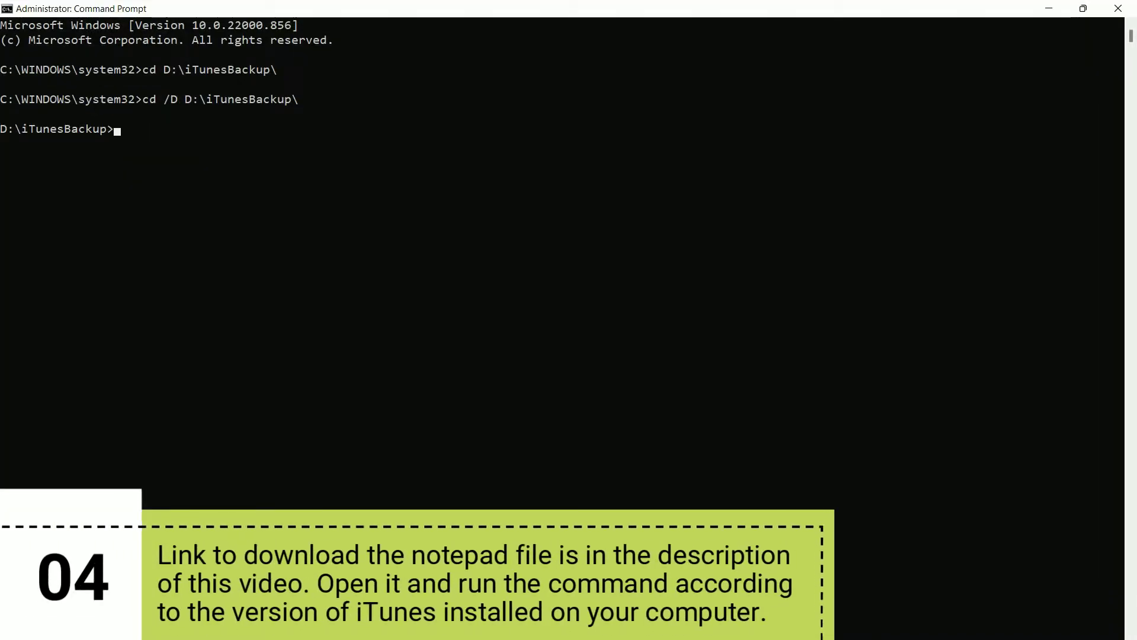
- Switch to the Notepad notes holding the mklink /J commands
key(alt+Tab)
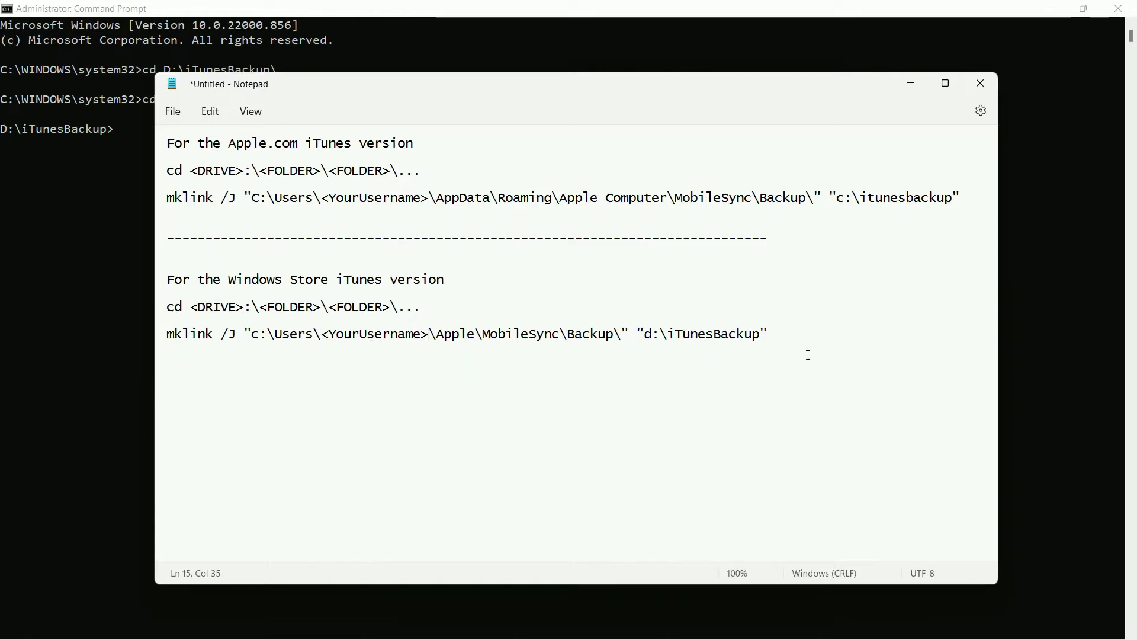
- Overwrite <YourUsername> in the Windows Store mklink line with the user's profile folder name
drag(789, 333, 157, 335)
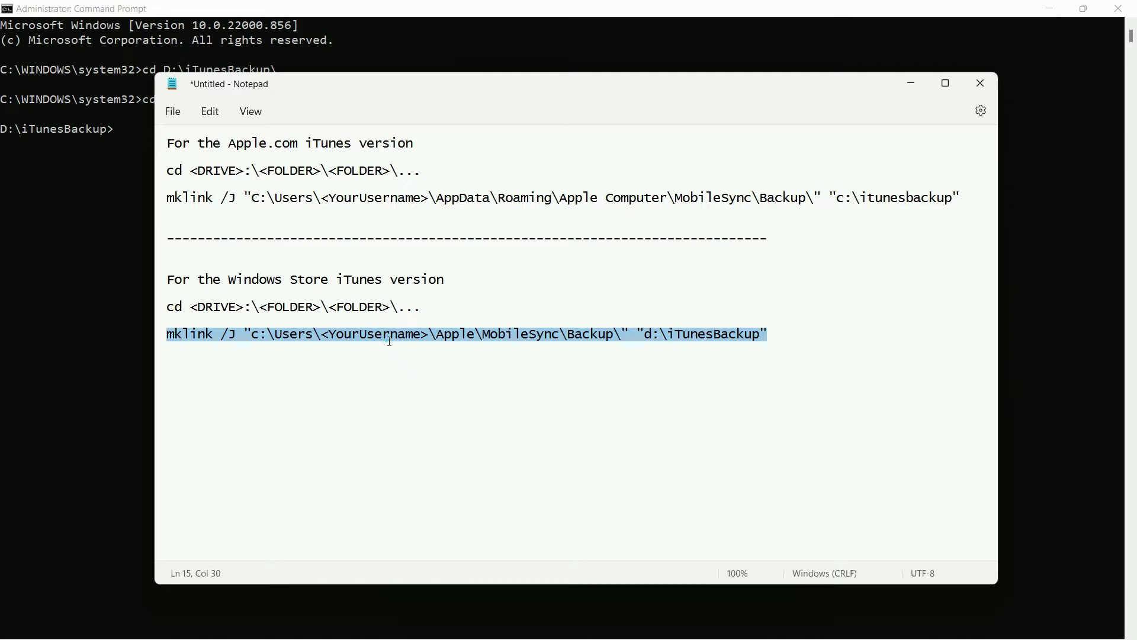
click(386, 338)
drag(428, 336, 324, 336)
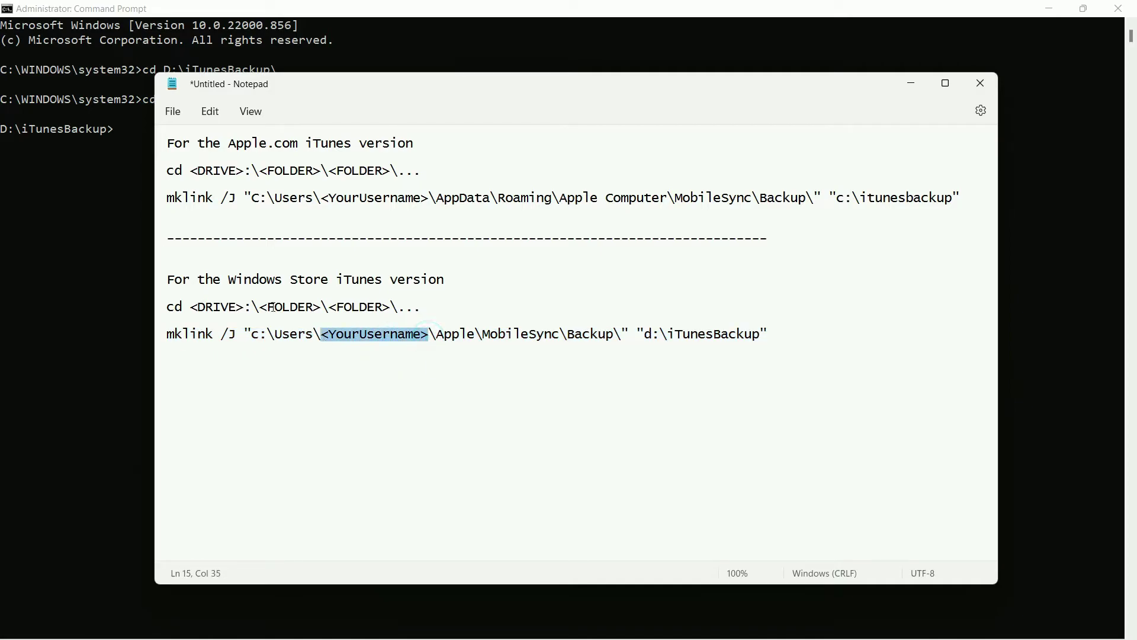
text(tanze)
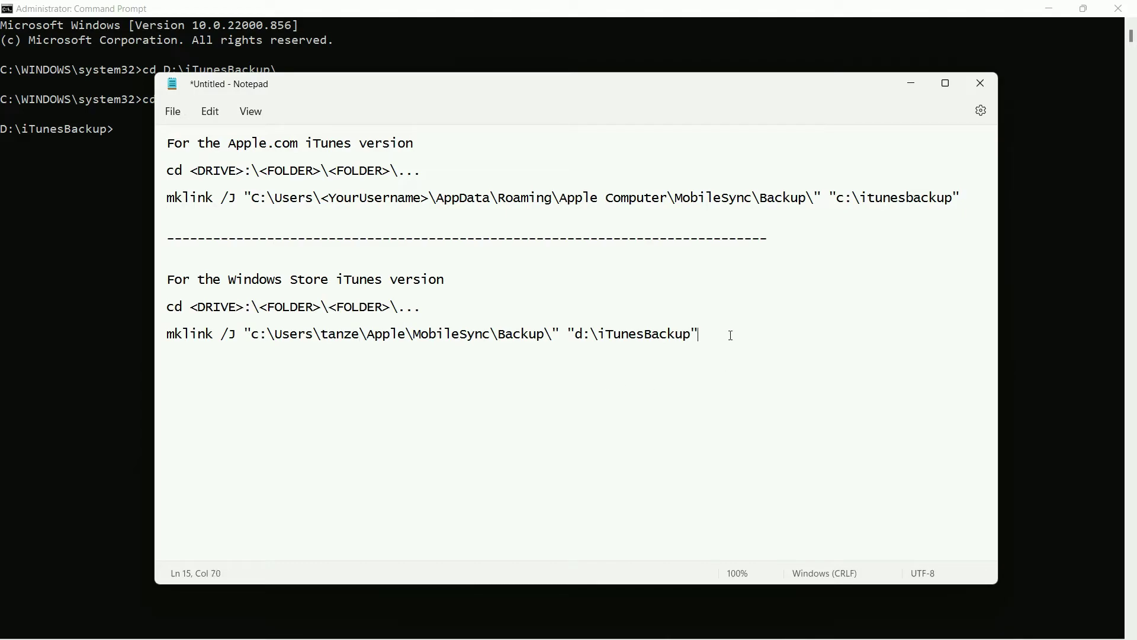
drag(729, 334, 156, 334)
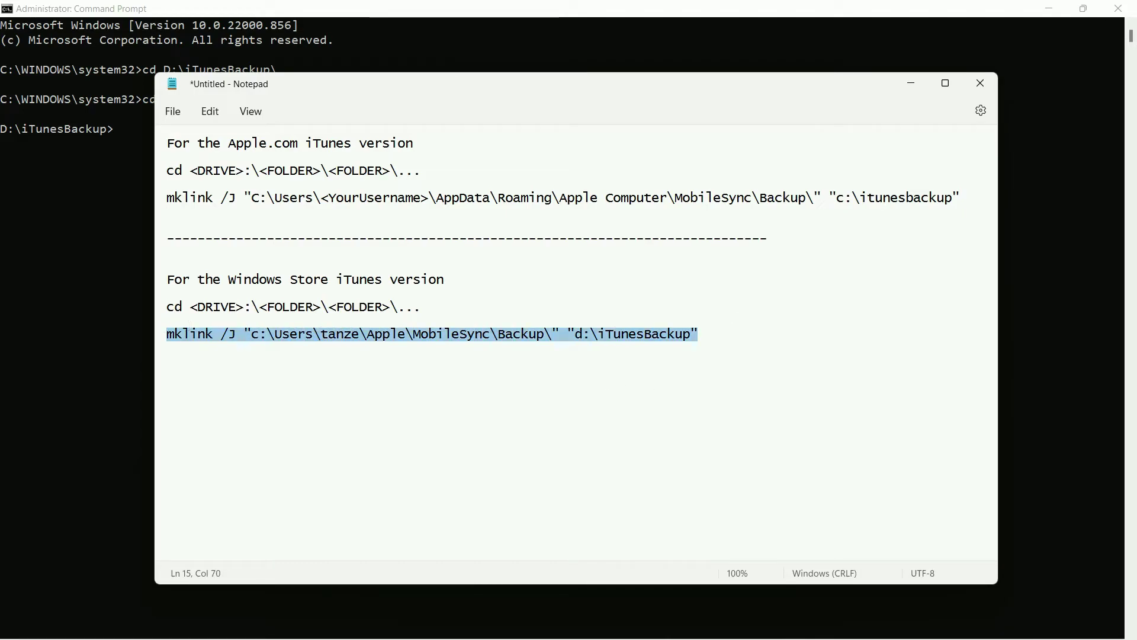
- Copy the edited mklink /J command from Notepad and run it in Command Prompt
right_click(284, 335)
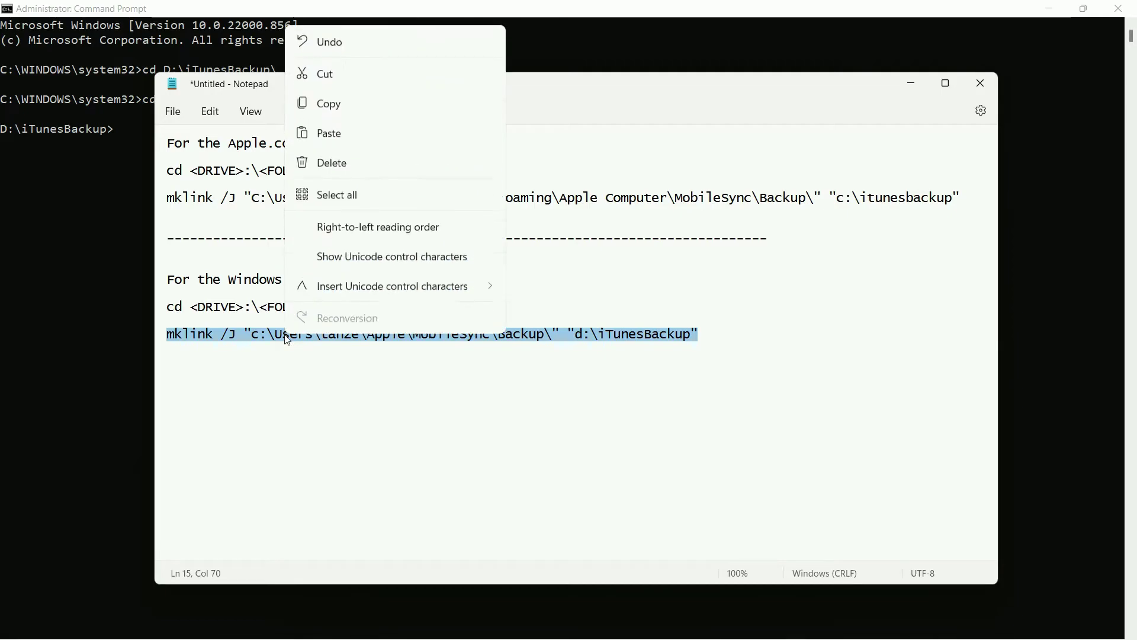
click(386, 109)
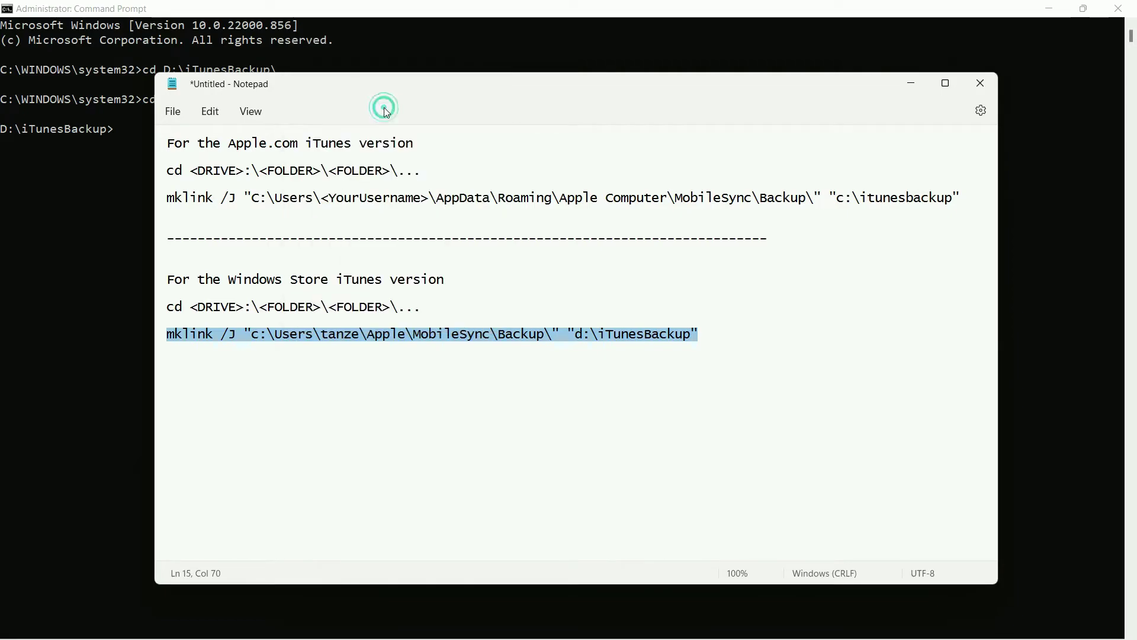
click(918, 92)
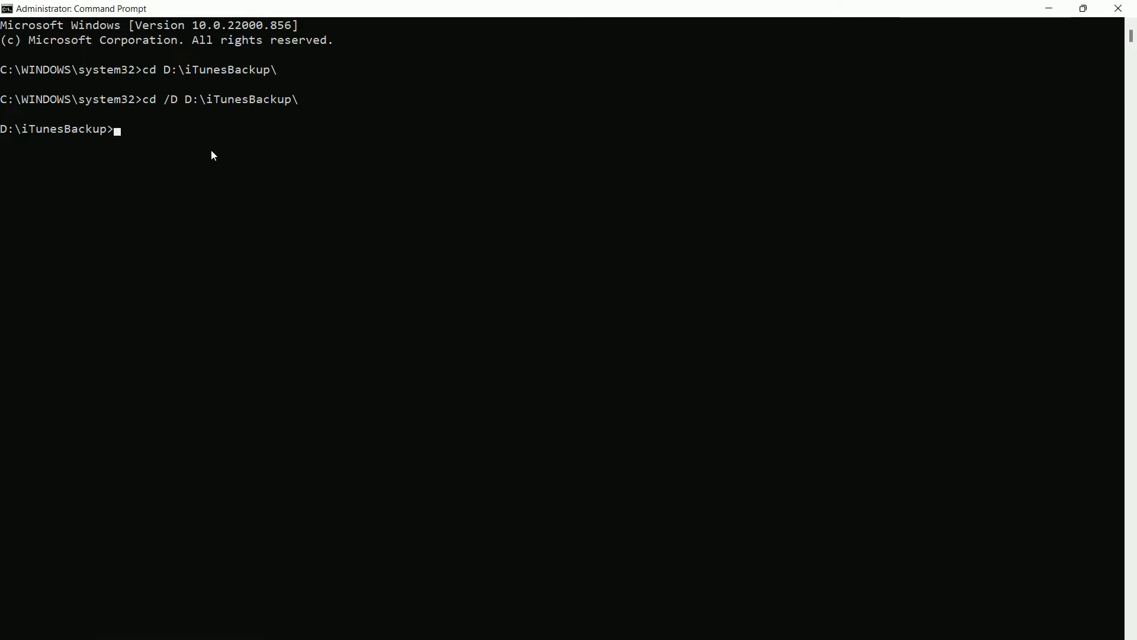
key(ctrl+v)
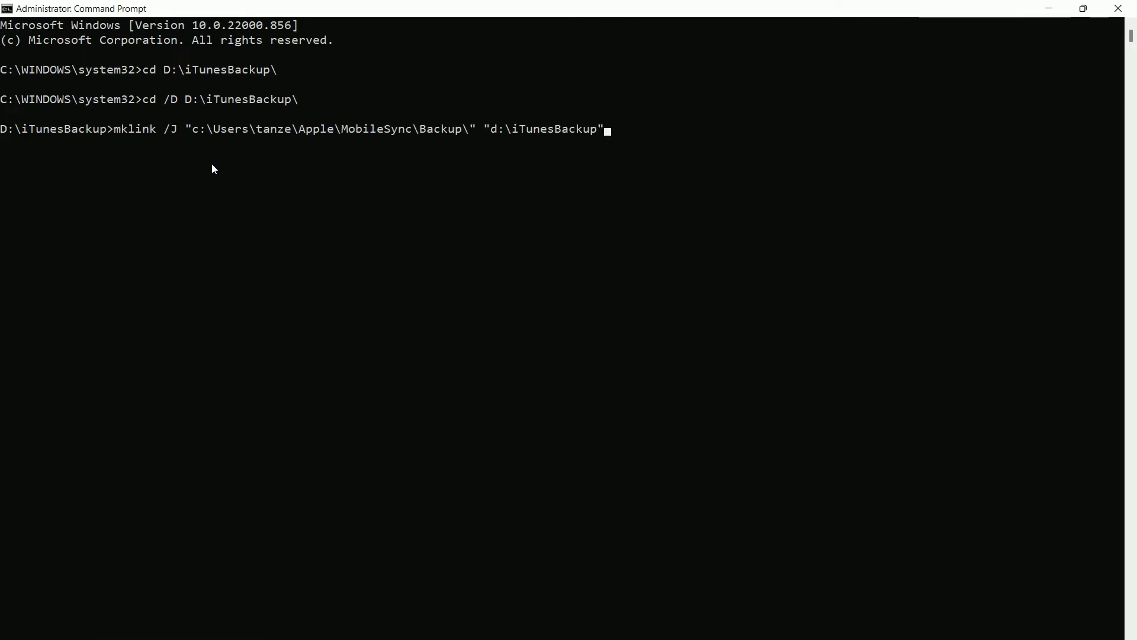
key(Return)
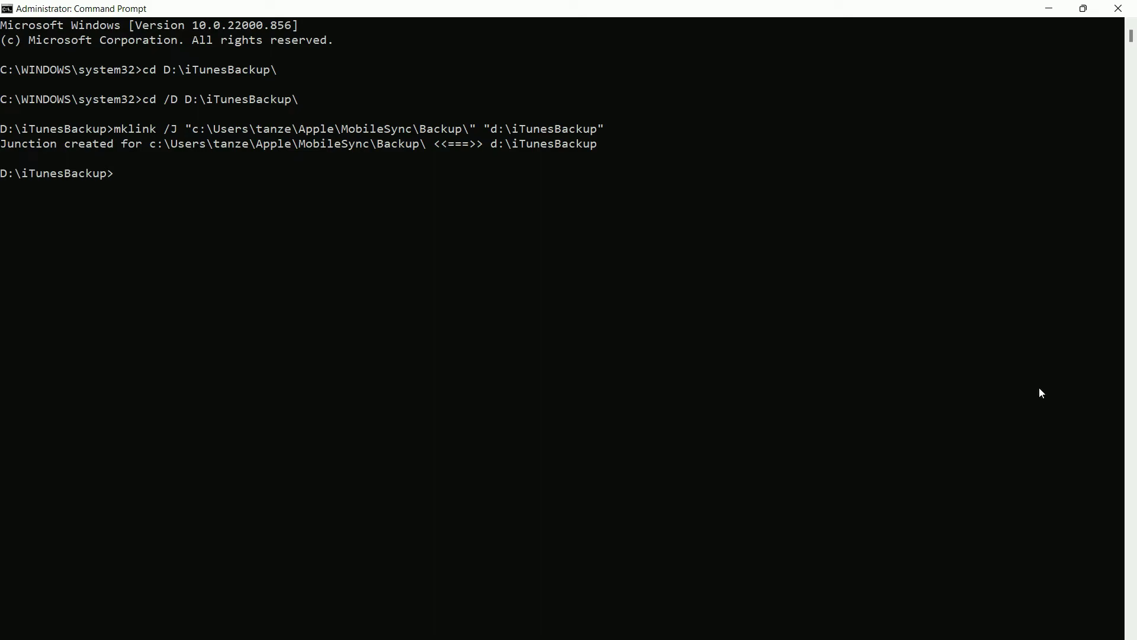
- Close Command Prompt and permanently delete the old Backup1 folder from MobileSync
click(1119, 9)
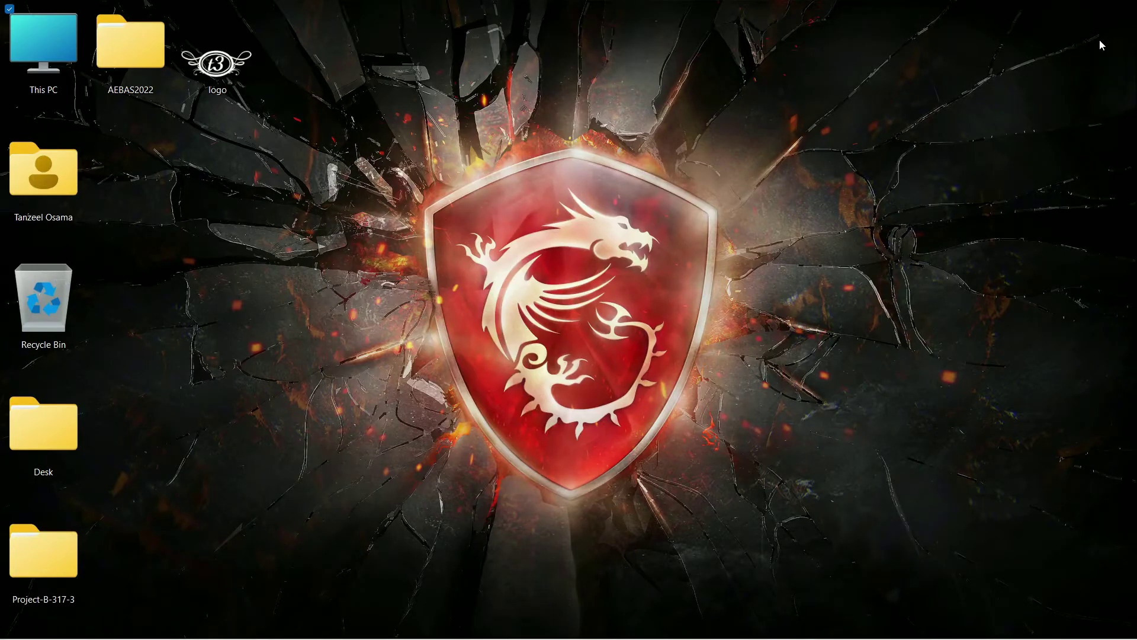
mouse_move(466, 632)
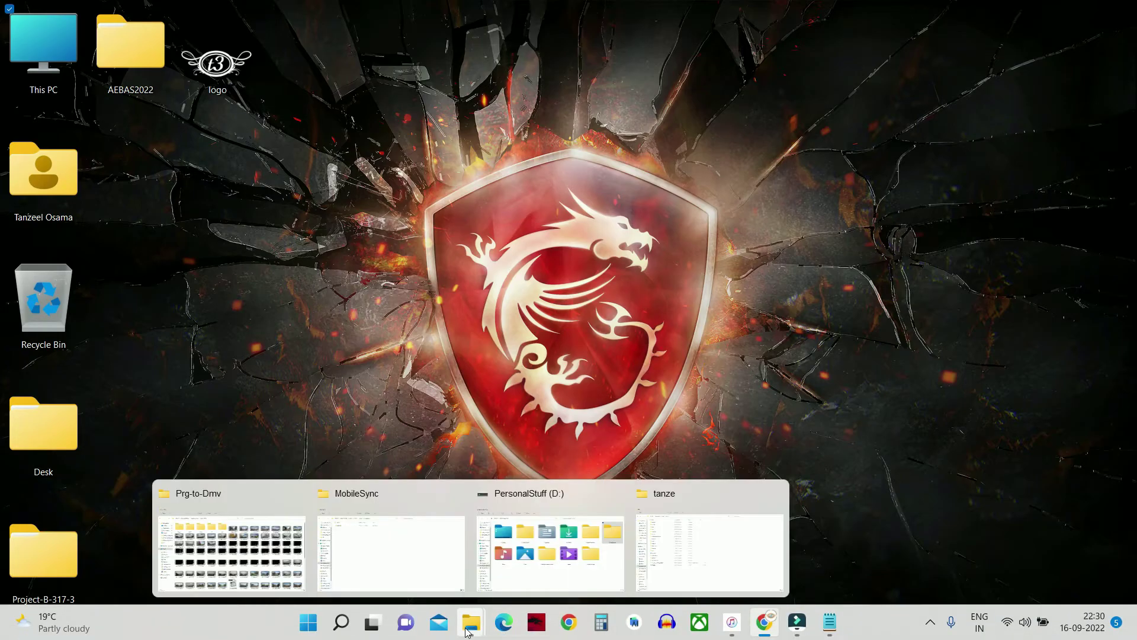
mouse_move(586, 574)
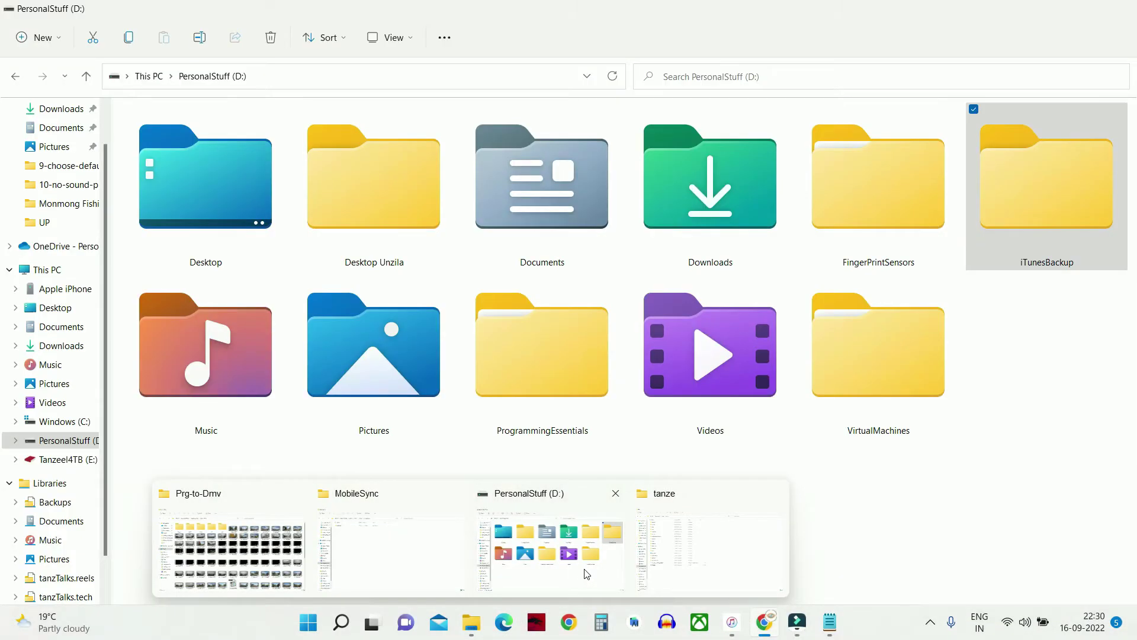
click(439, 561)
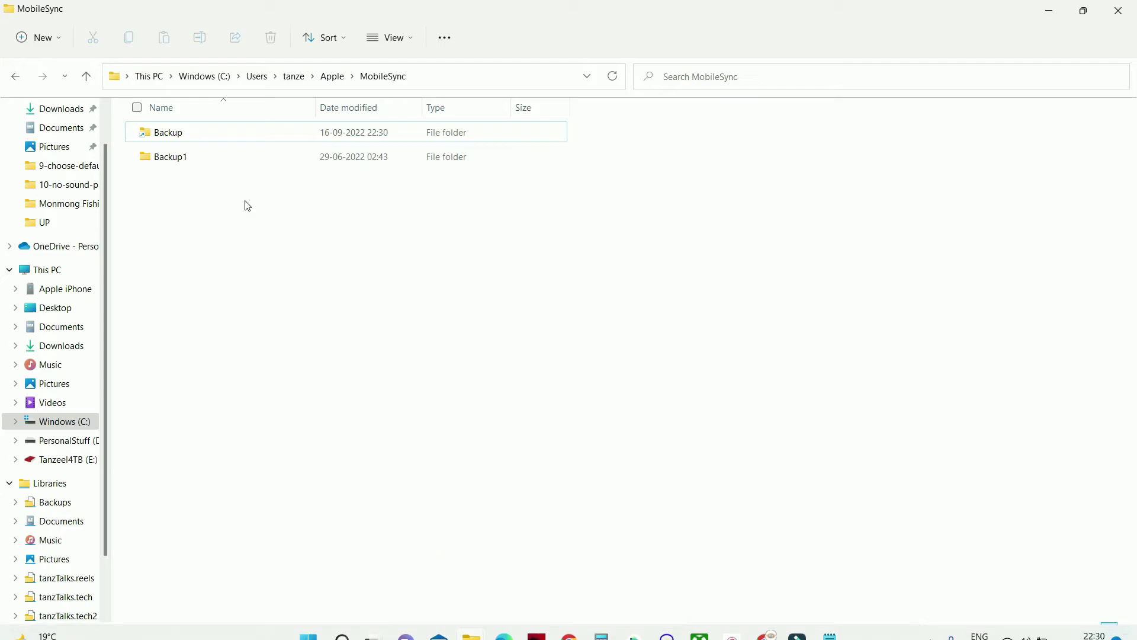
double_click(177, 159)
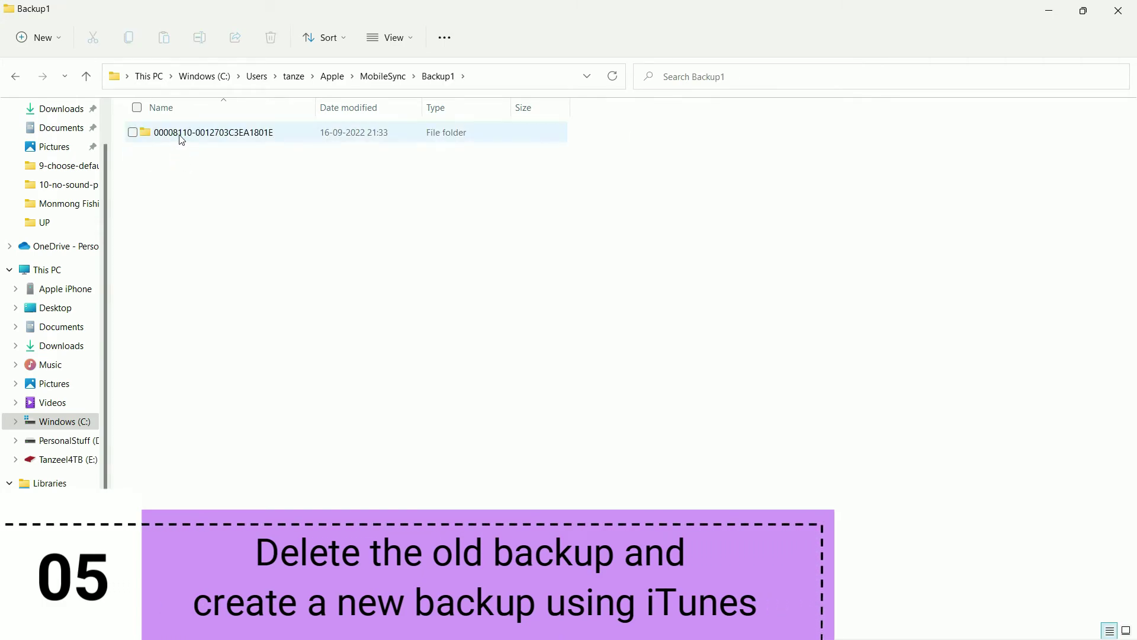
click(386, 76)
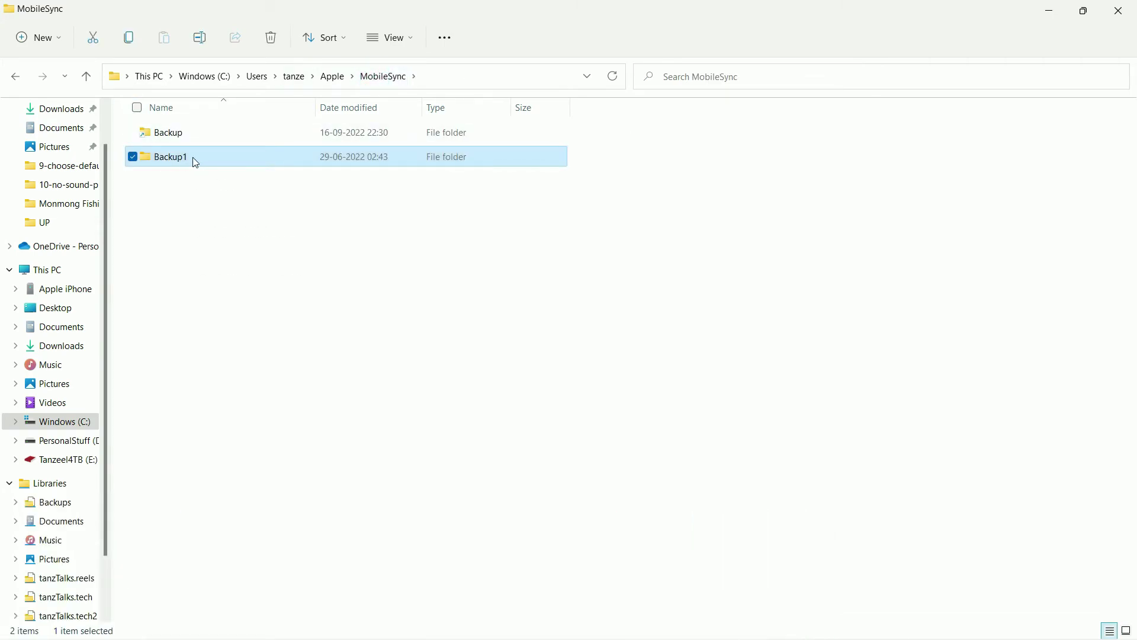
key(shift+Delete)
click(608, 382)
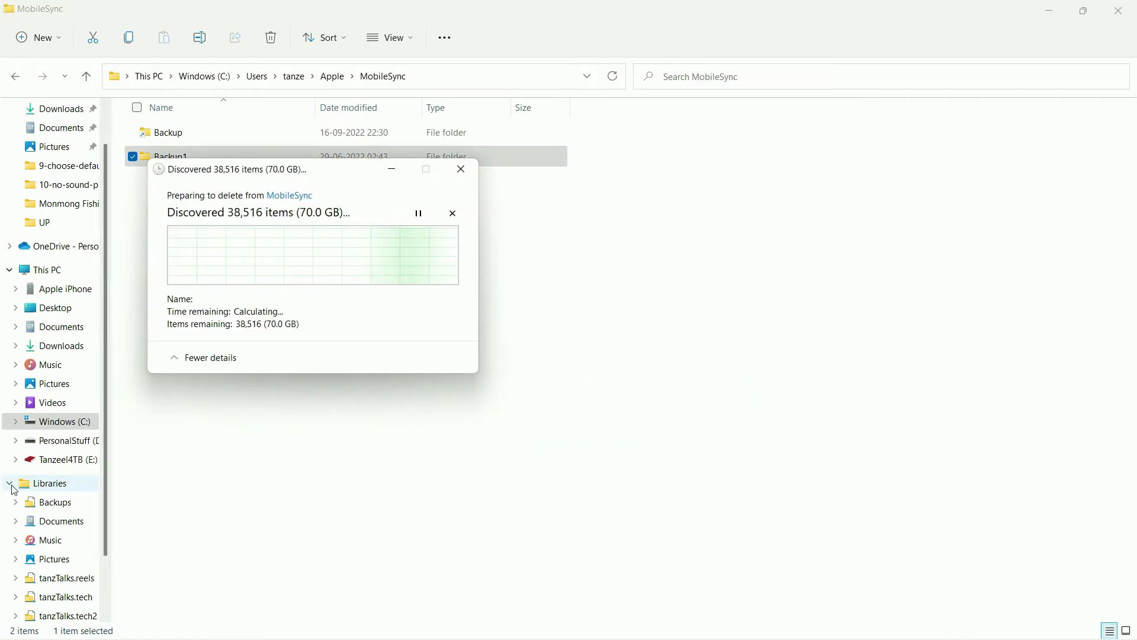
- Collapse Libraries and This PC in the folder tree and watch the deletion progress
click(11, 485)
click(10, 313)
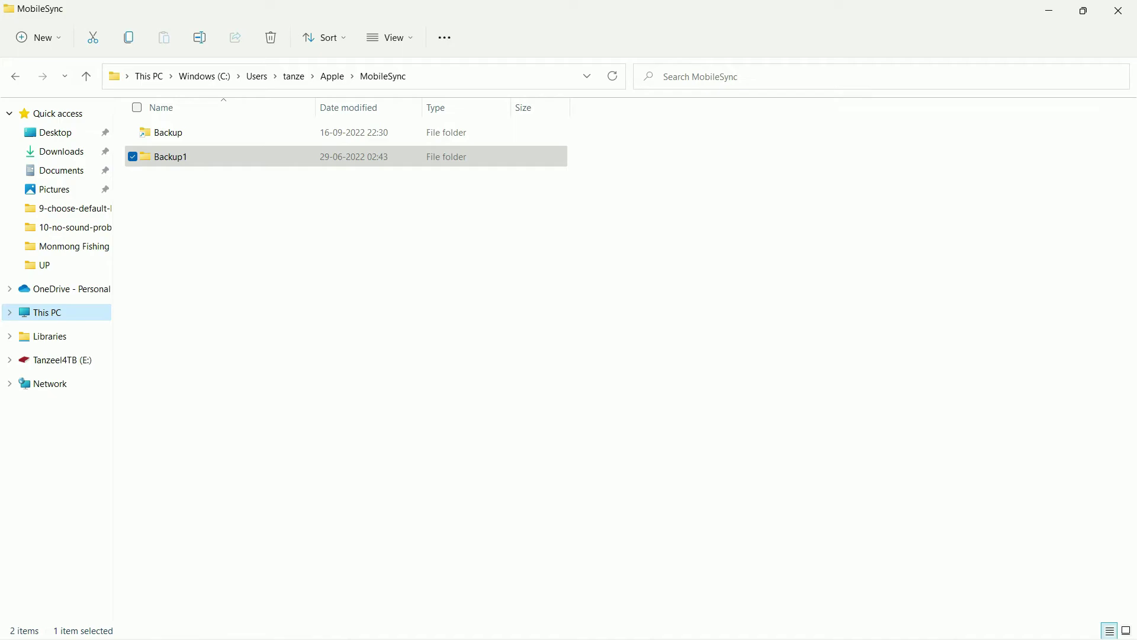
mouse_move(471, 621)
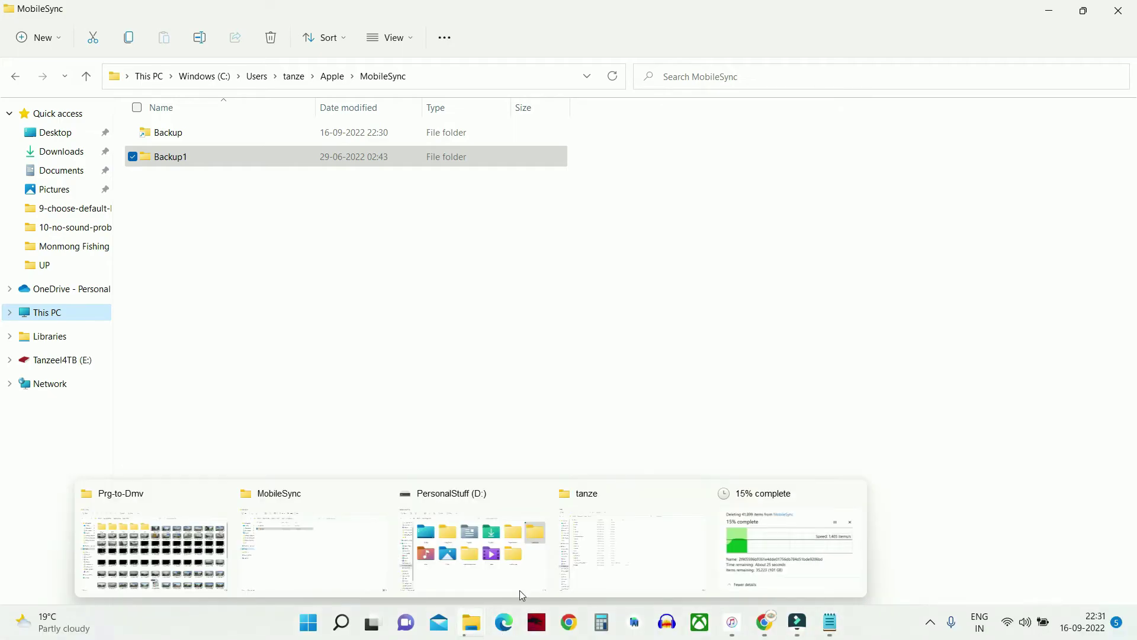
click(788, 545)
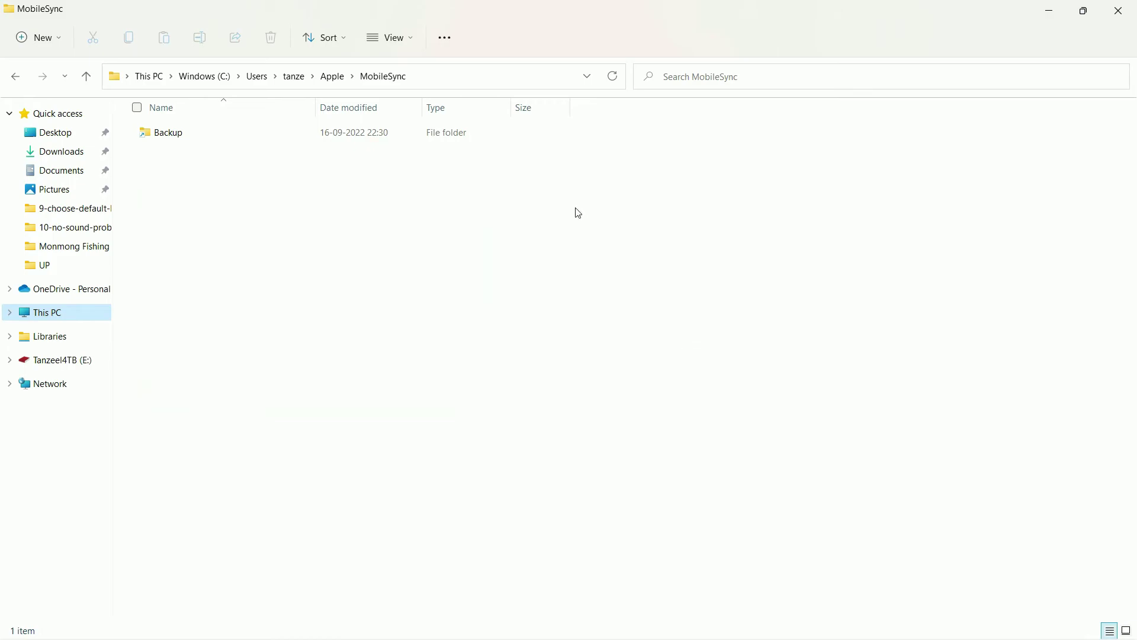
- Open D:\iTunesBackup on PersonalStuff, confirm it is empty, then minimize Explorer
click(66, 312)
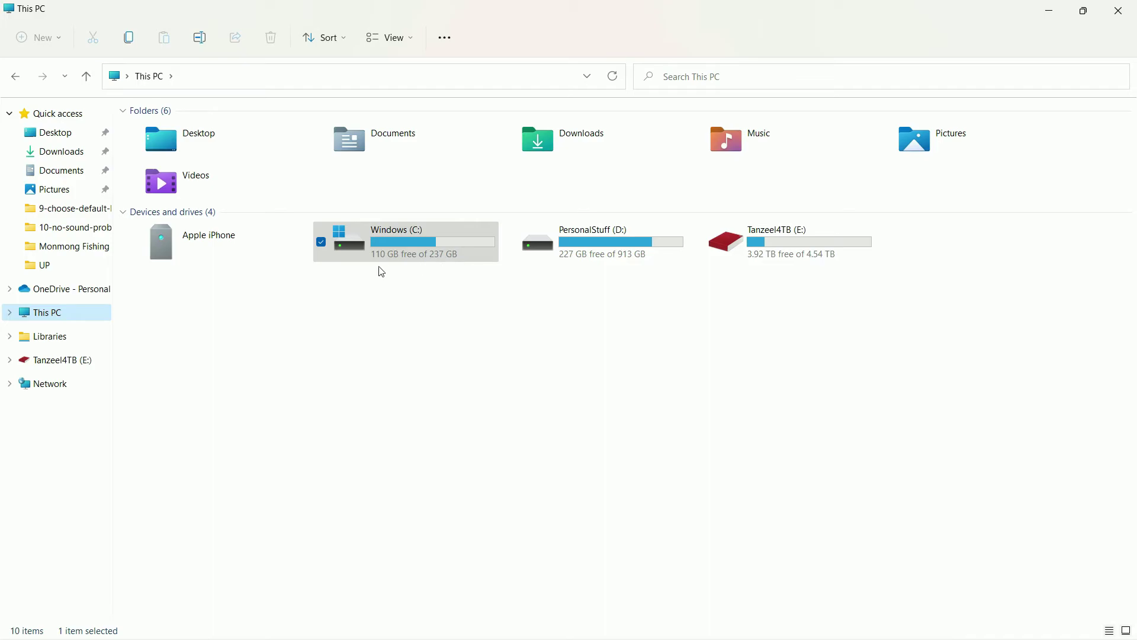
click(606, 262)
double_click(607, 262)
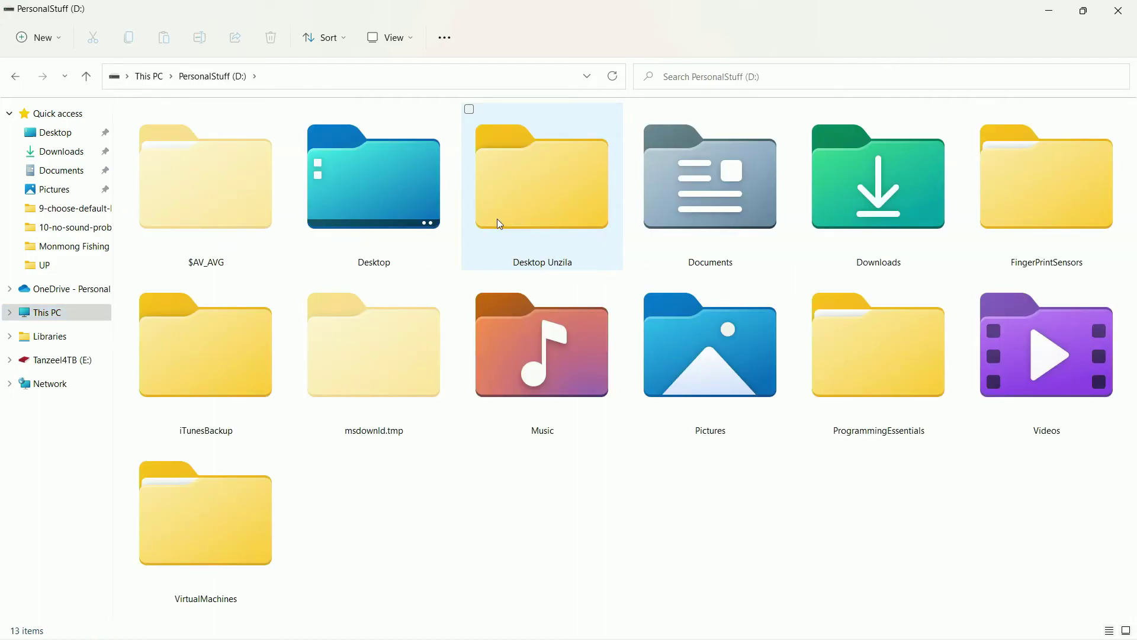
double_click(211, 409)
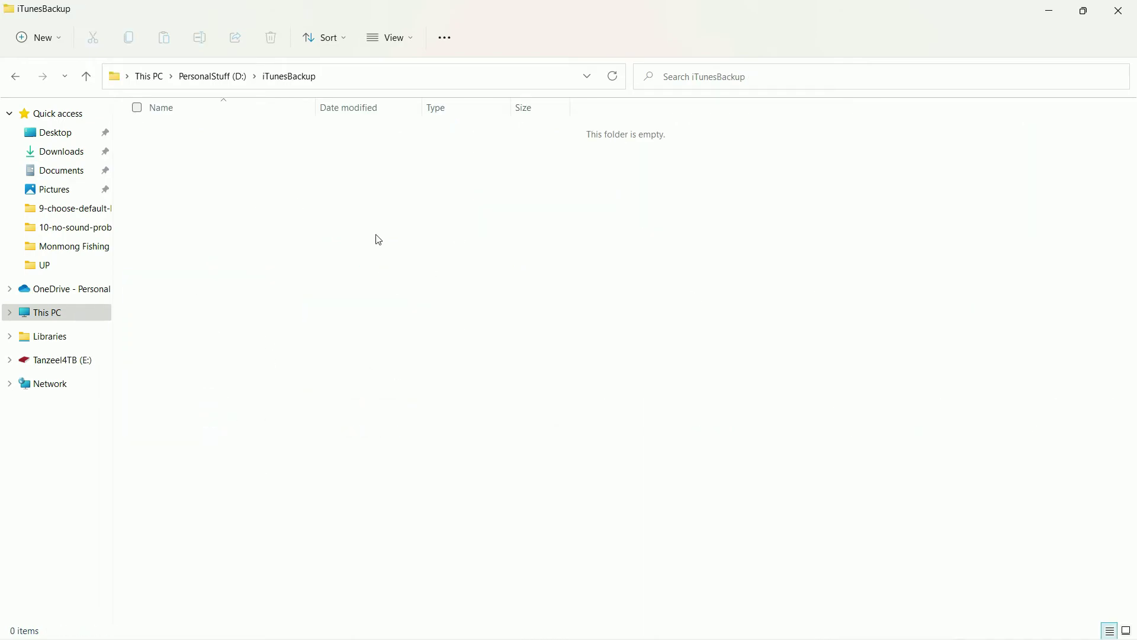
click(1054, 13)
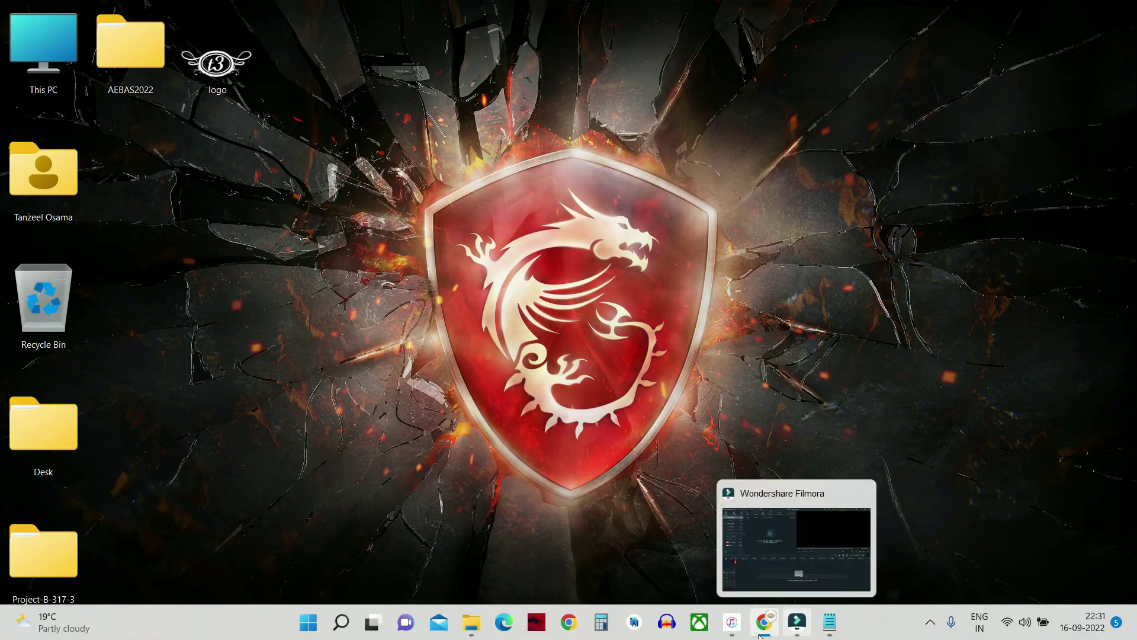
- Back up the iPhone 13 Pro now without encryption, then minimize iTunes
click(731, 623)
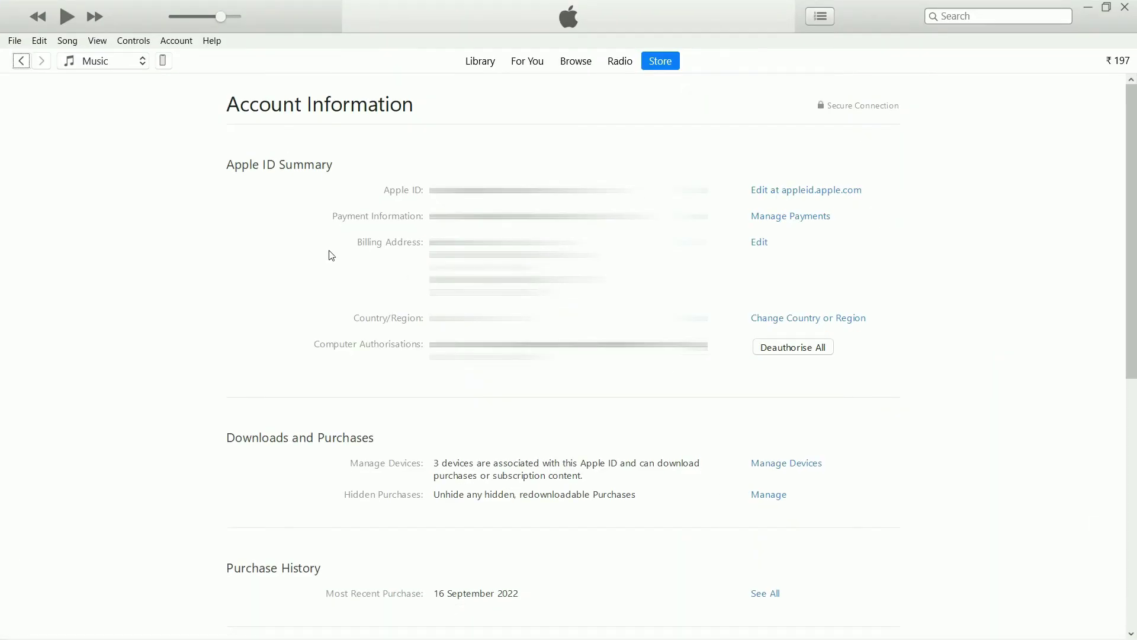
click(164, 61)
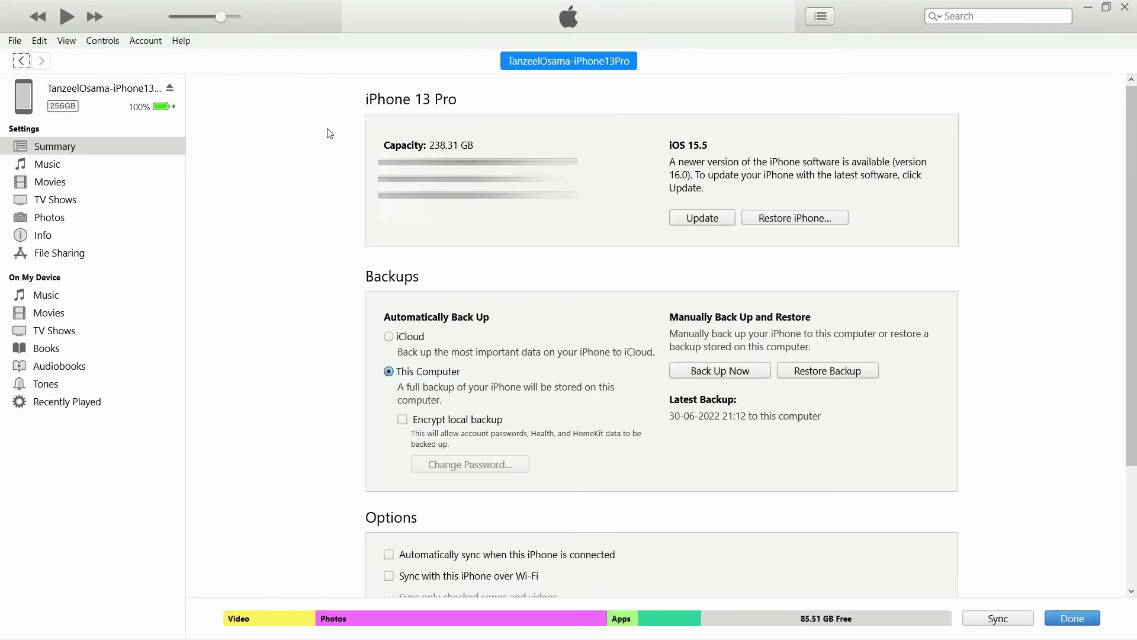
click(741, 372)
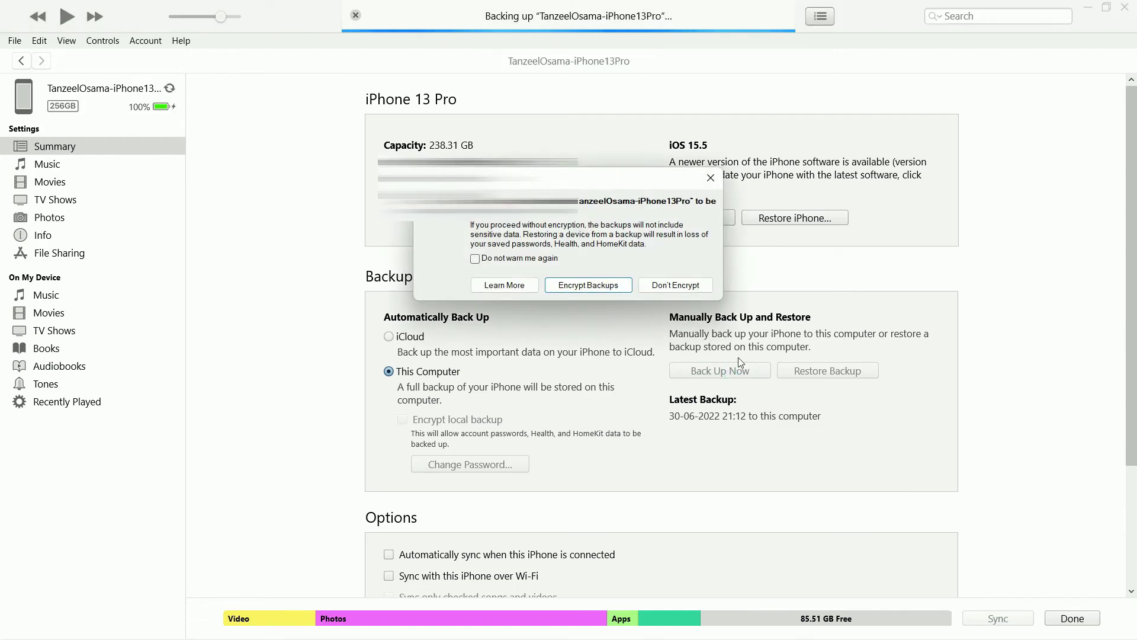
click(690, 286)
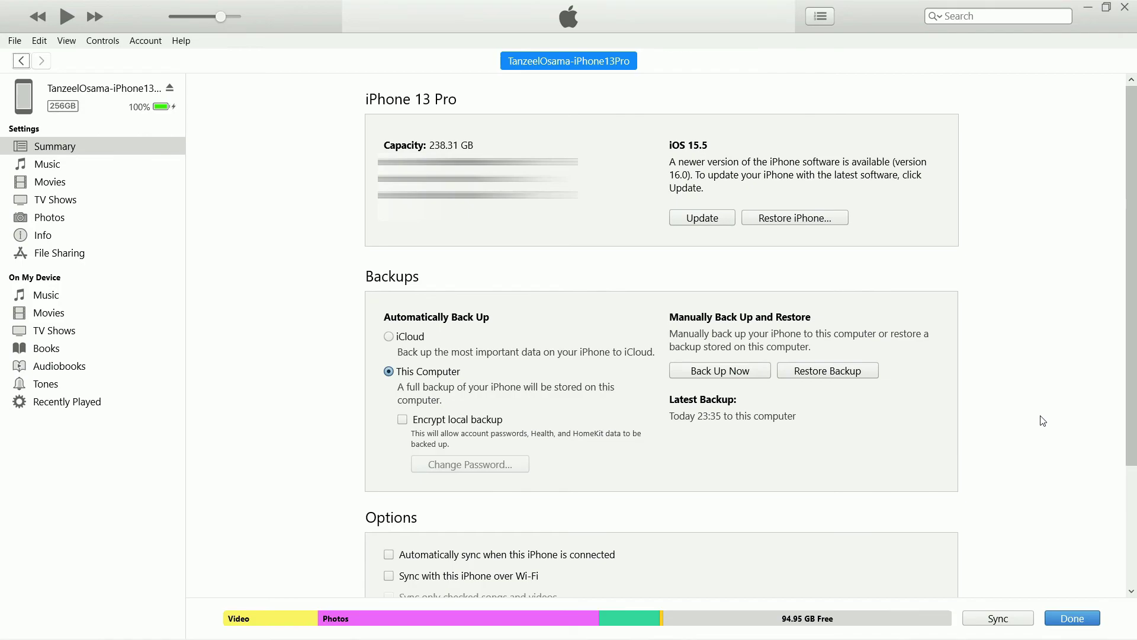
click(1088, 7)
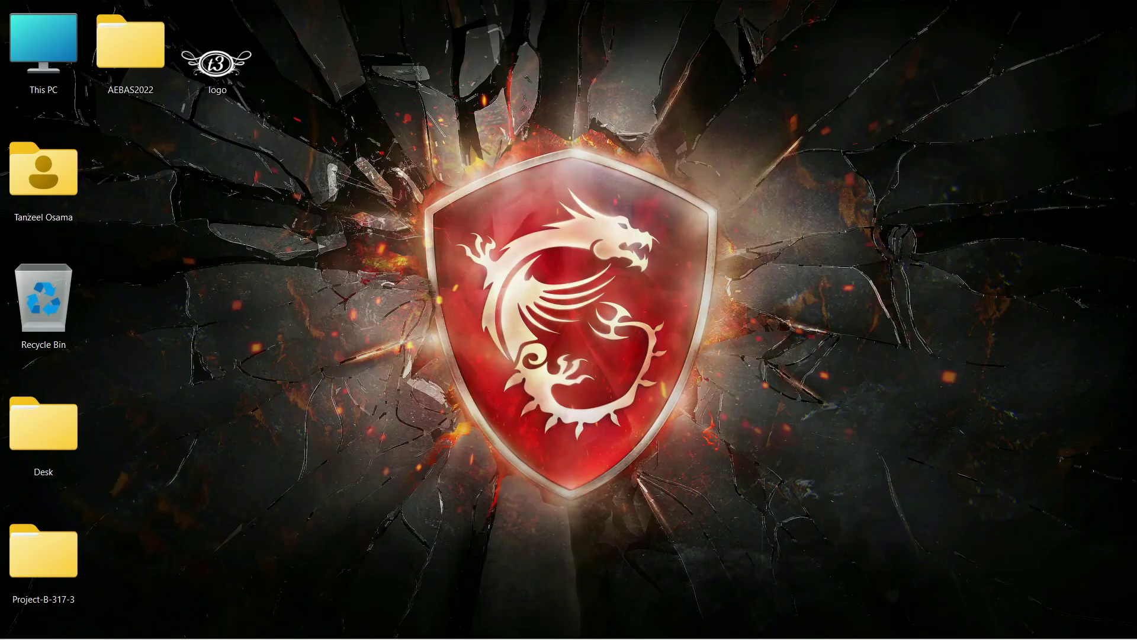
- Check D:\iTunesBackup's properties show 94.0 GB in 28,318 files, then return to This PC
mouse_move(461, 627)
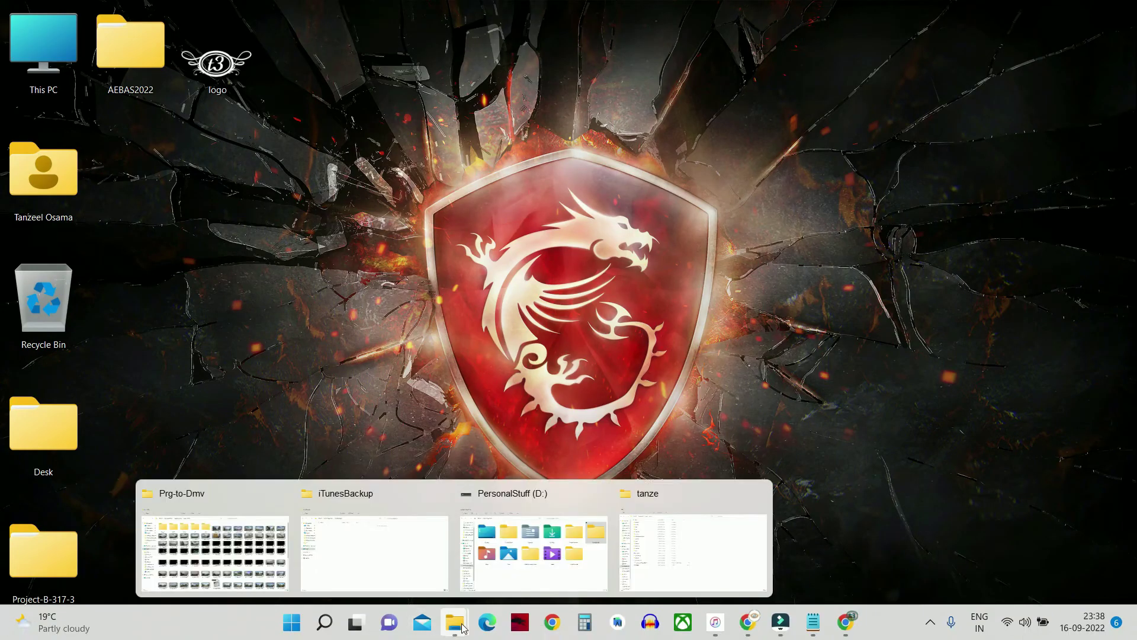
click(392, 549)
click(215, 80)
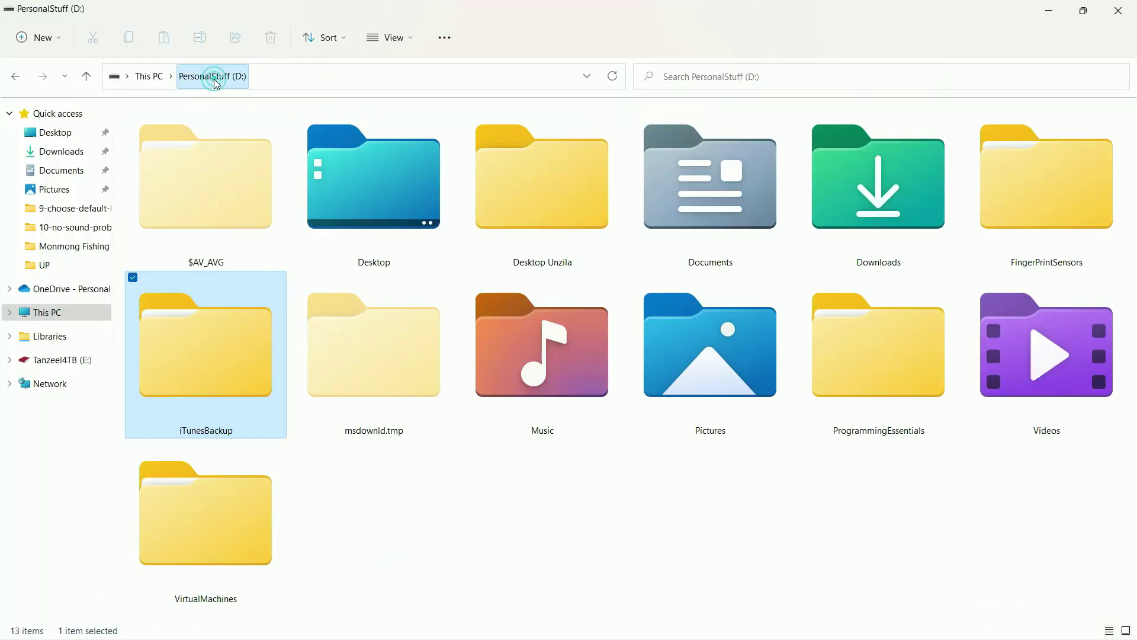
right_click(218, 418)
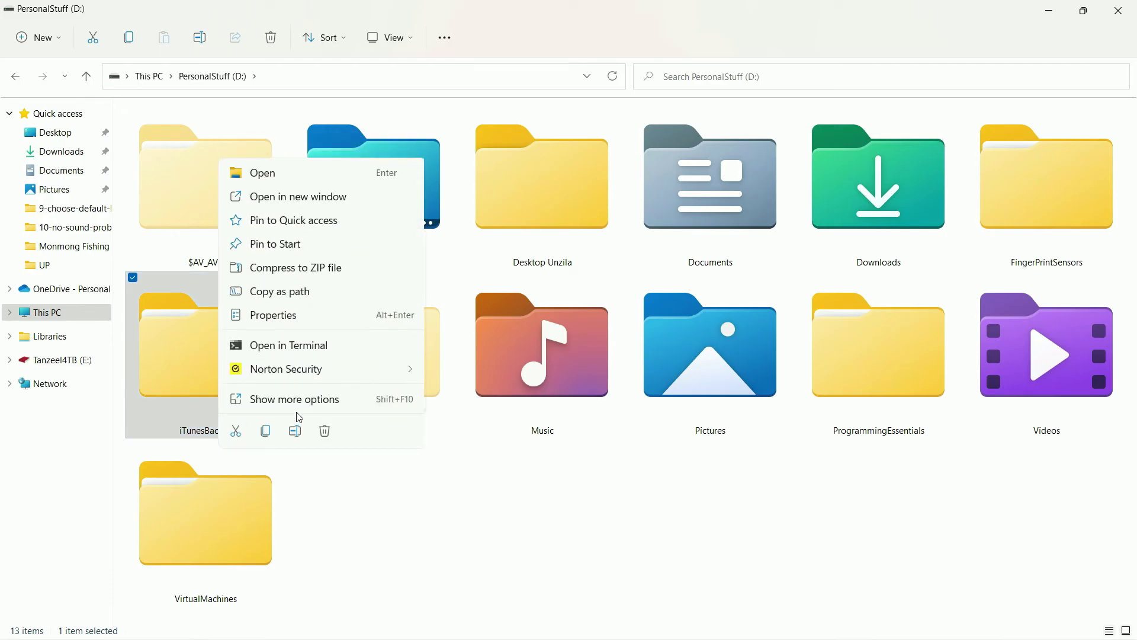
click(301, 323)
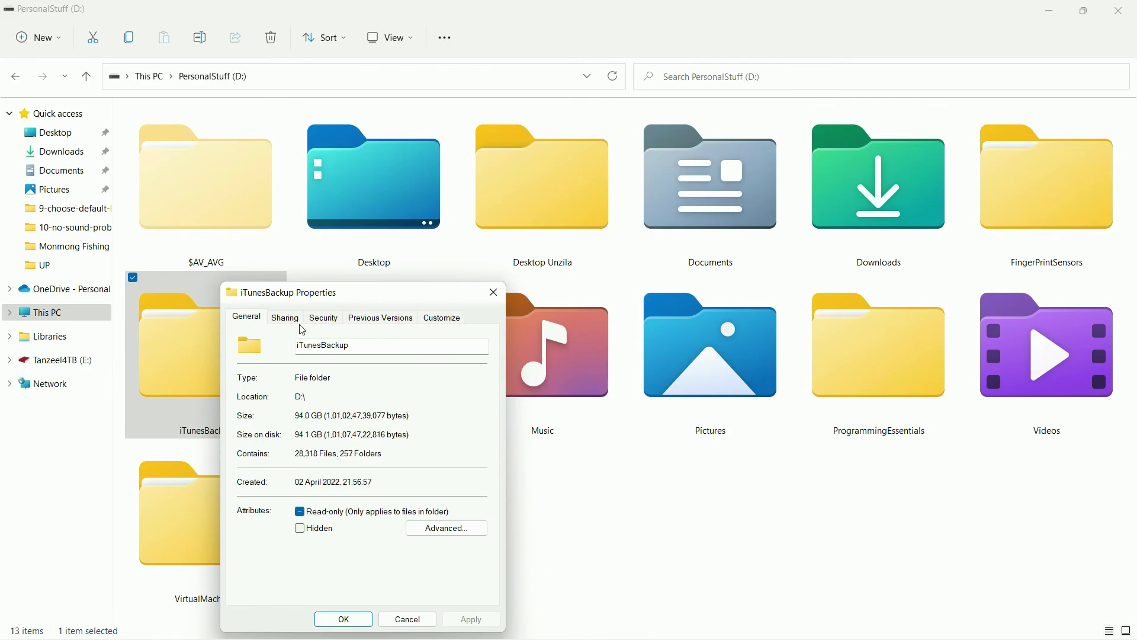
click(494, 292)
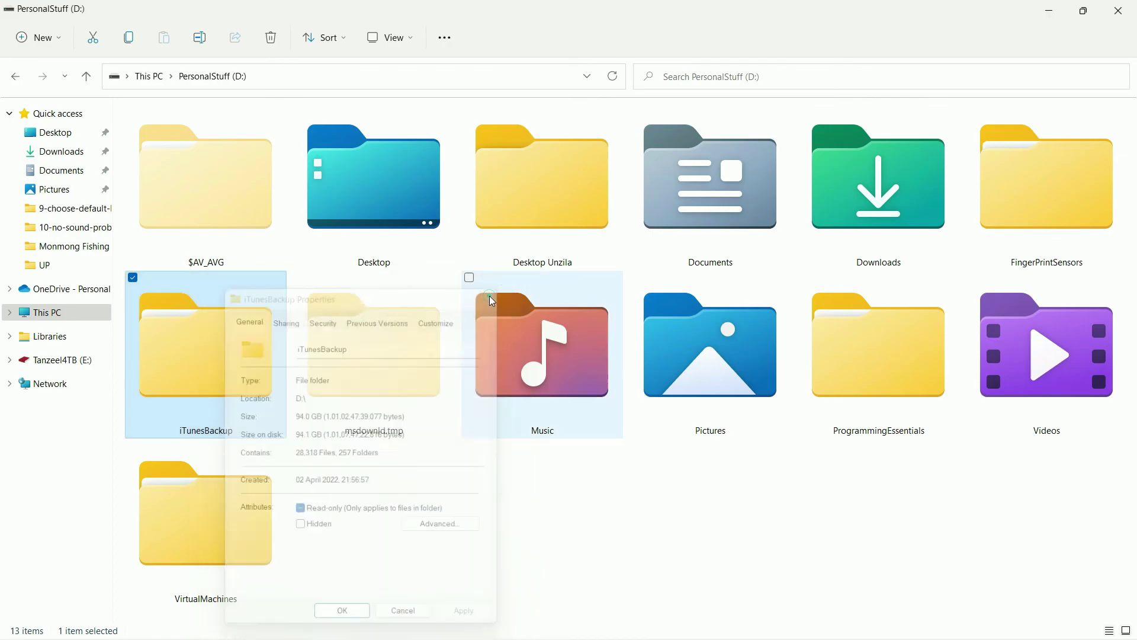
click(152, 83)
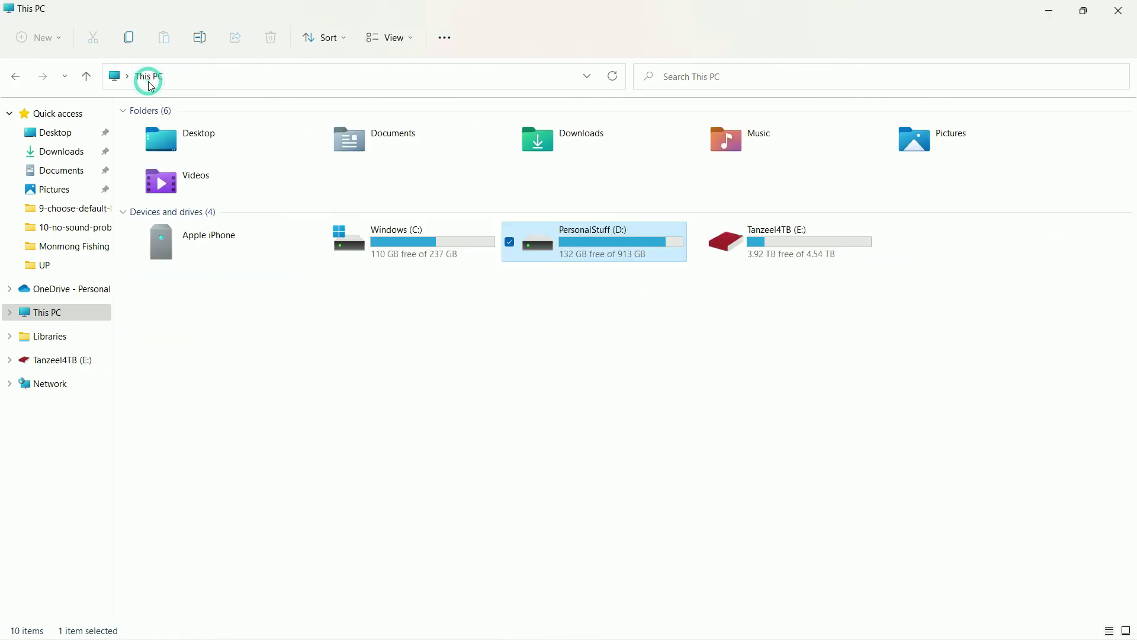
- Browse C:\Users\(profile)\Apple\MobileSync to confirm only the Backup folder is there, then close Explorer
double_click(419, 256)
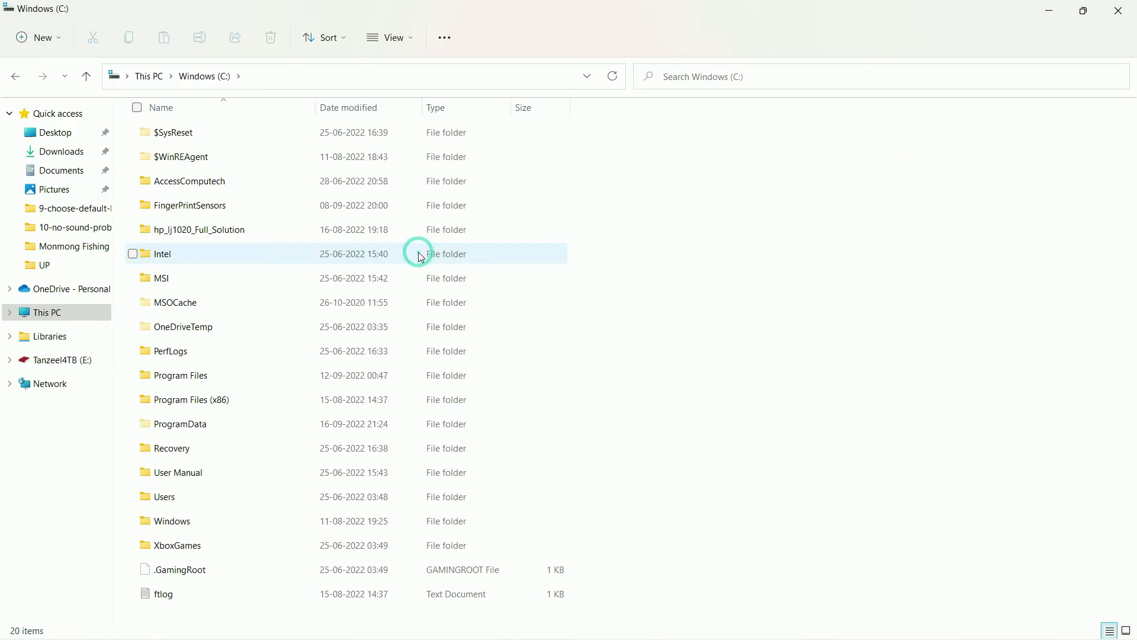
double_click(194, 502)
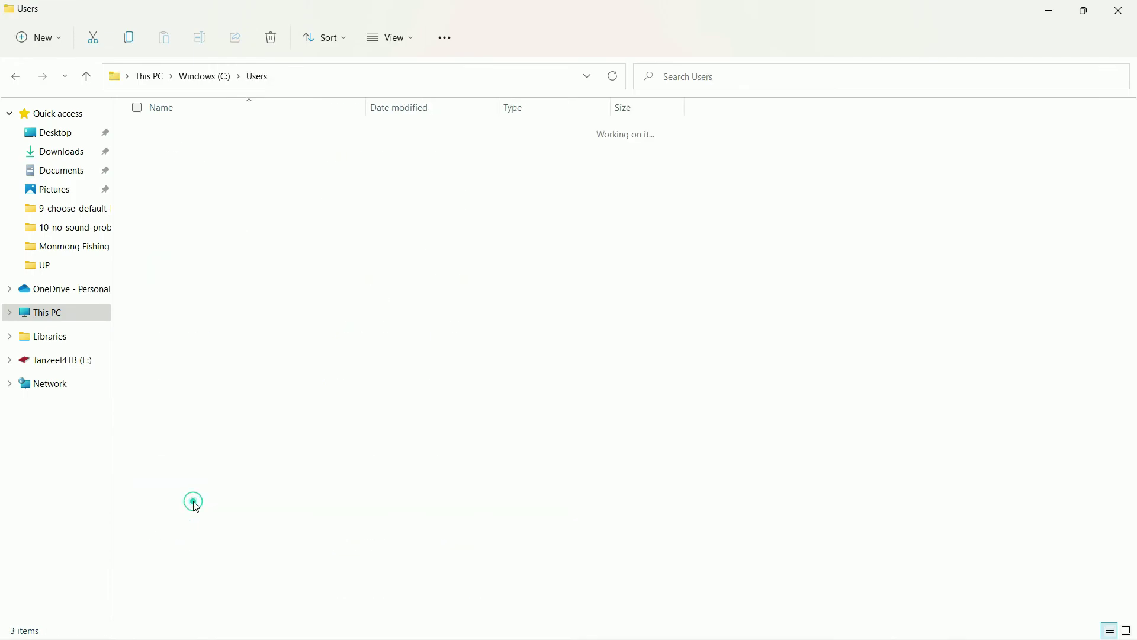
double_click(211, 186)
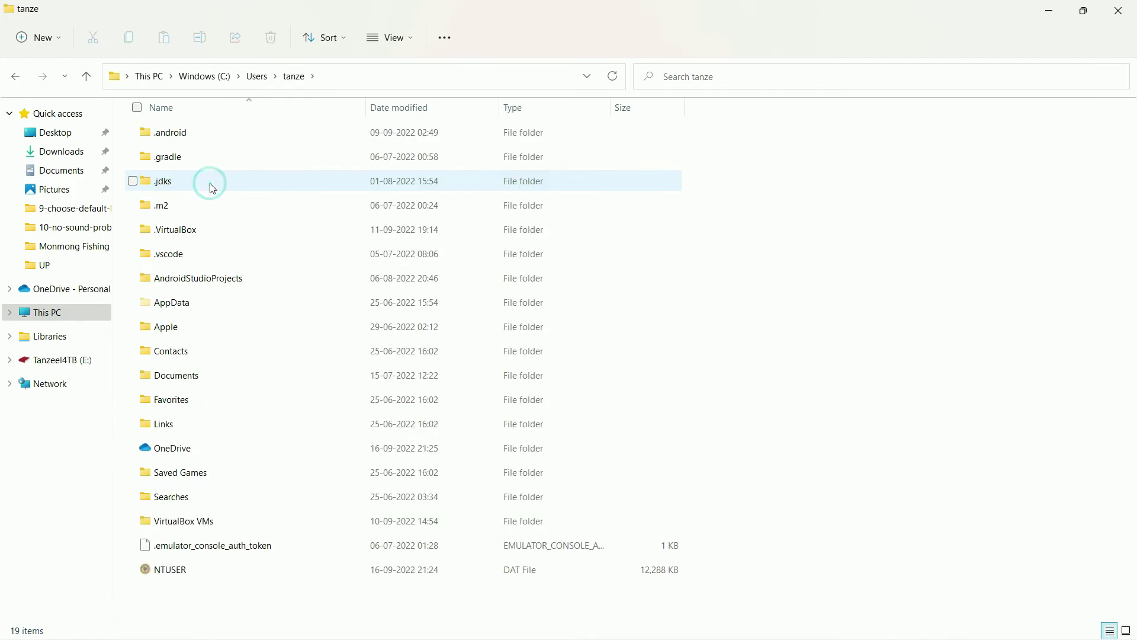
double_click(206, 327)
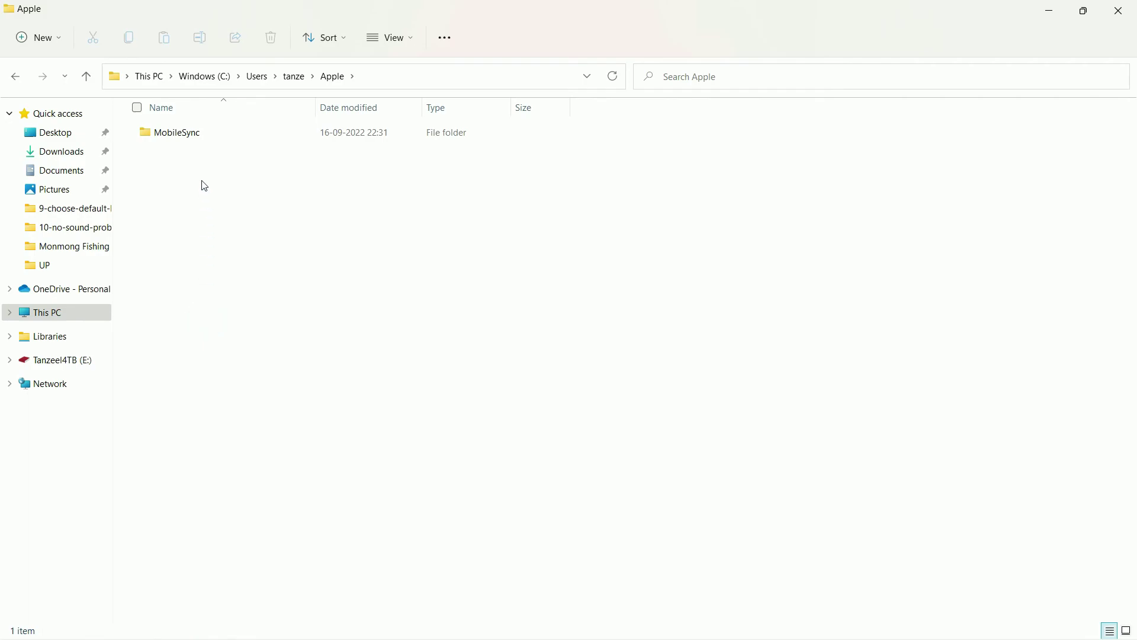
double_click(188, 137)
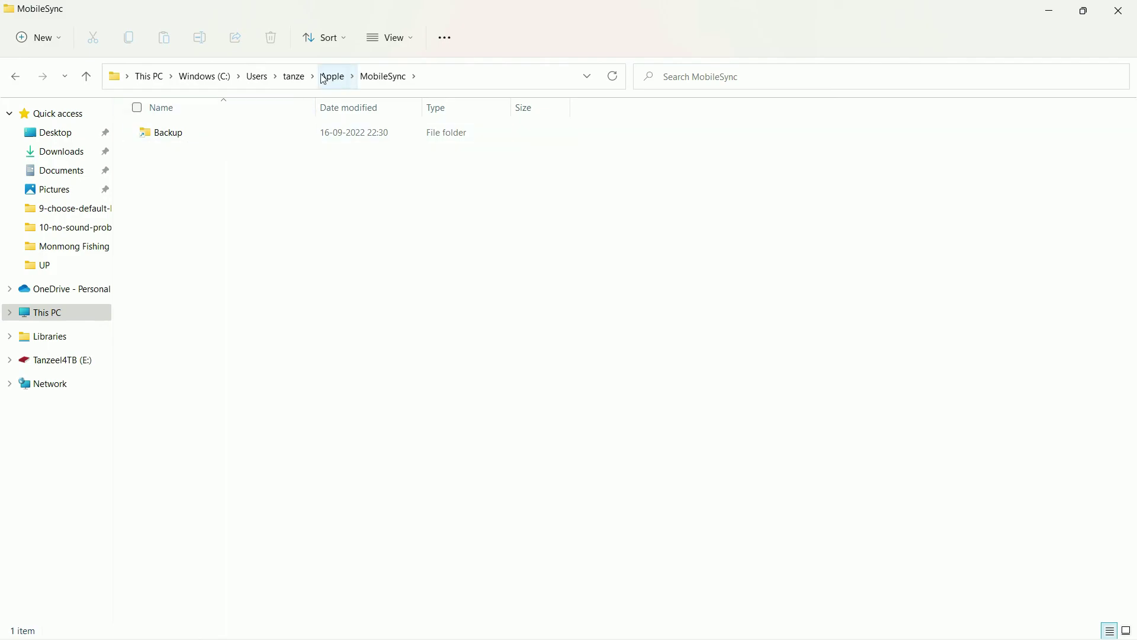
click(1120, 10)
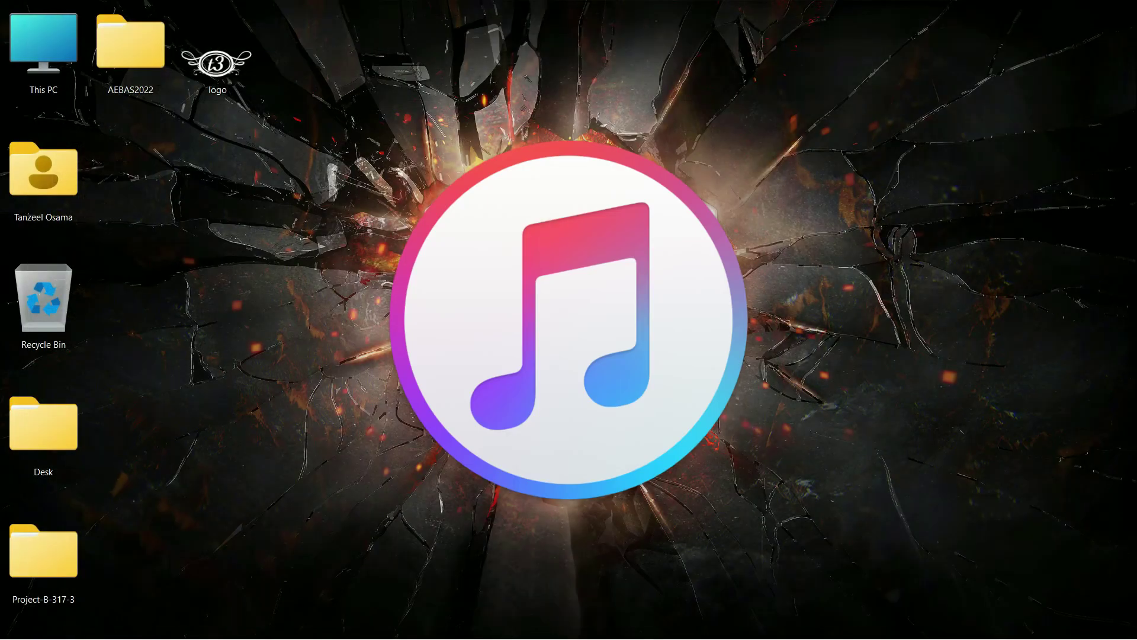